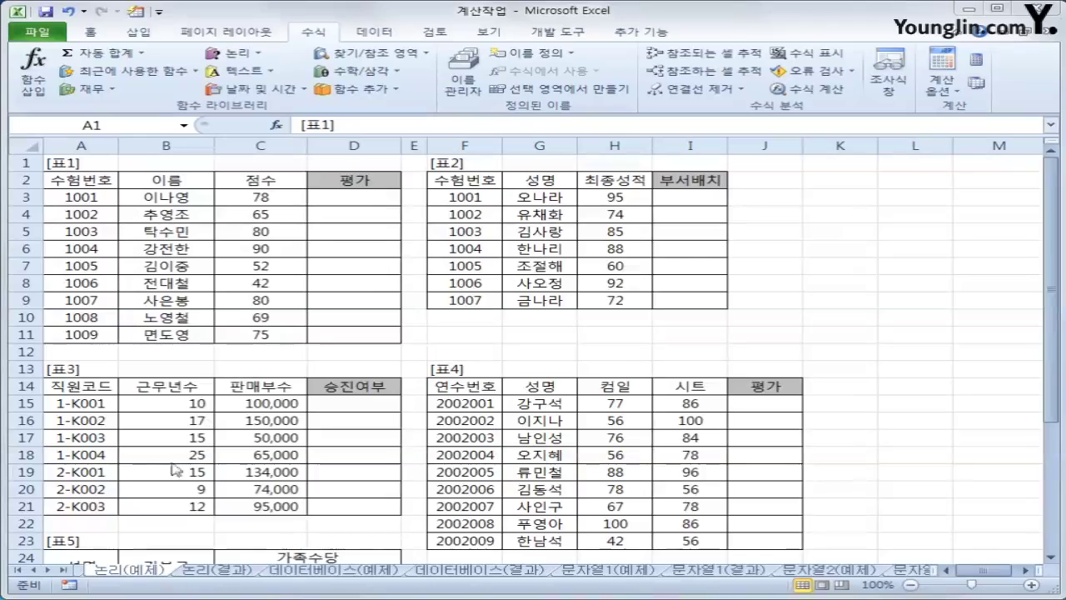
Step: Start an IF function in D3 of [표1] with the logical test C3>=70
{"action": "left_click", "coordinate": [125, 572]}
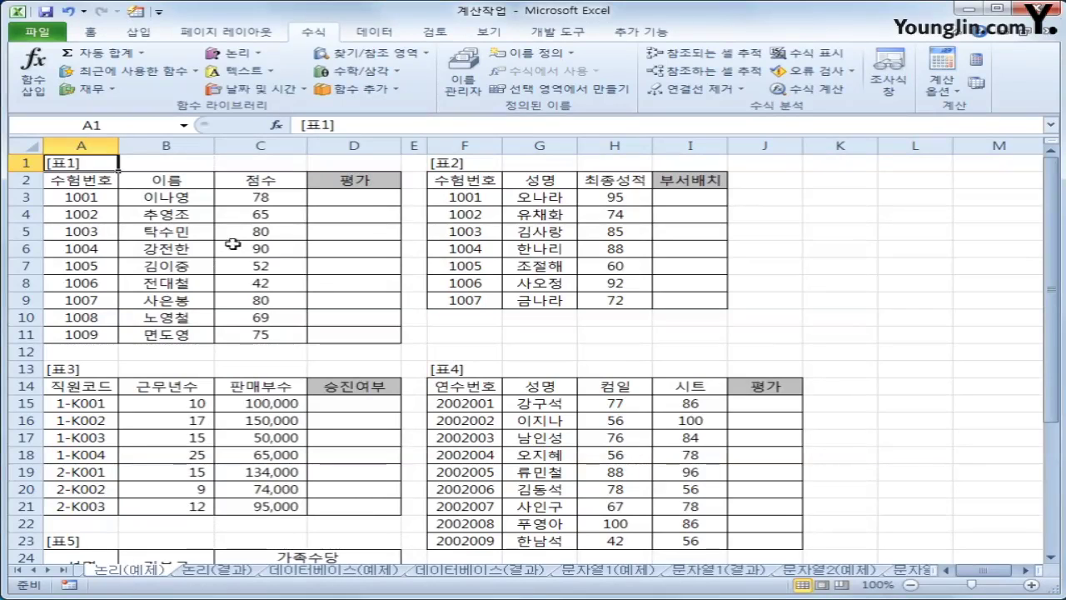
{"action": "left_click", "coordinate": [250, 198]}
{"action": "left_click", "coordinate": [369, 204]}
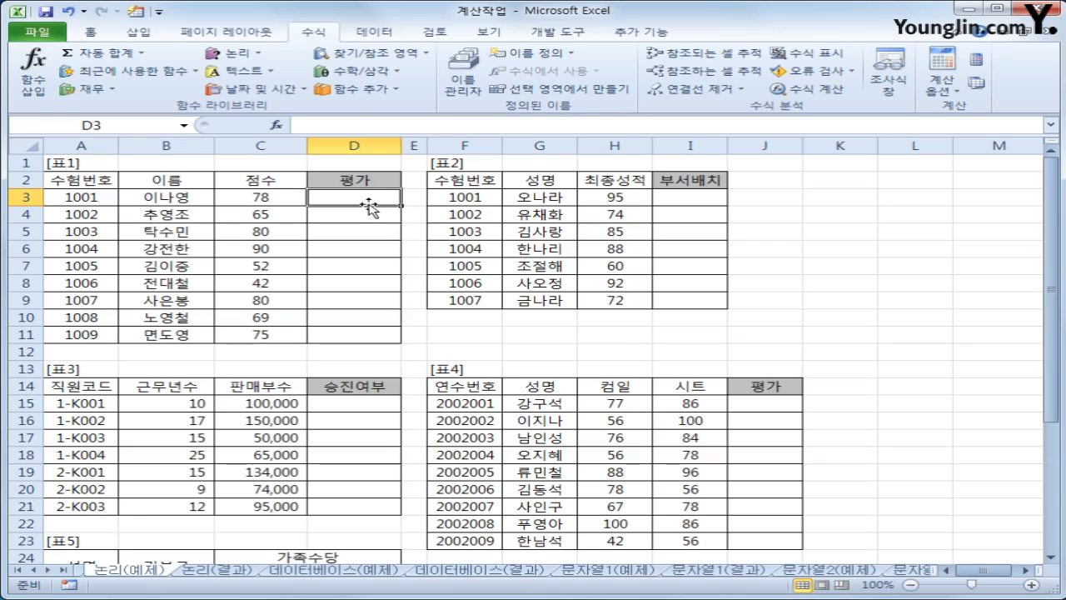
{"action": "left_click", "coordinate": [236, 54]}
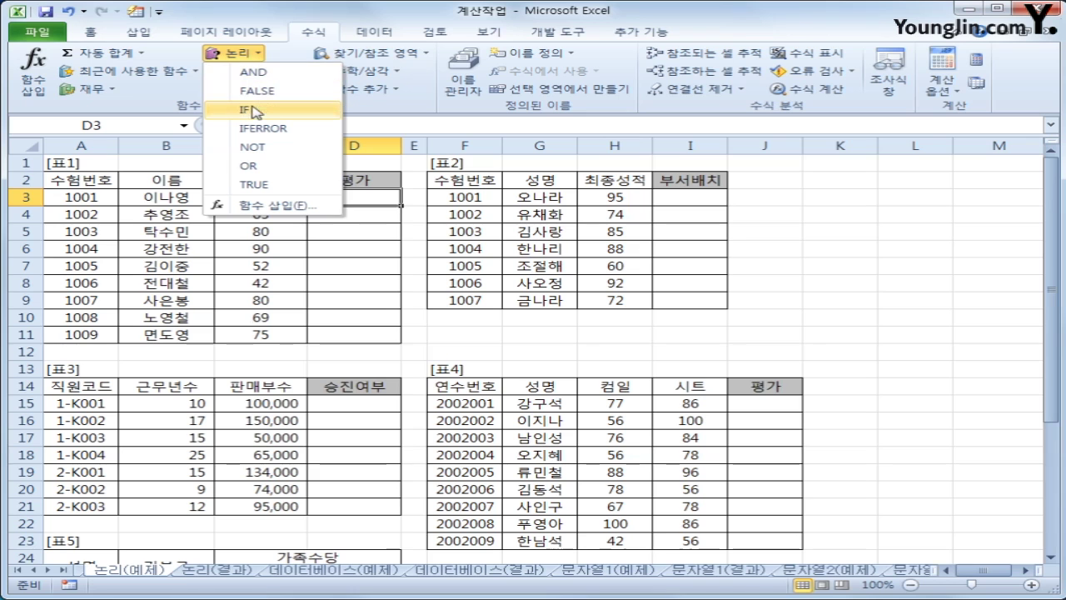
{"action": "left_click", "coordinate": [275, 119]}
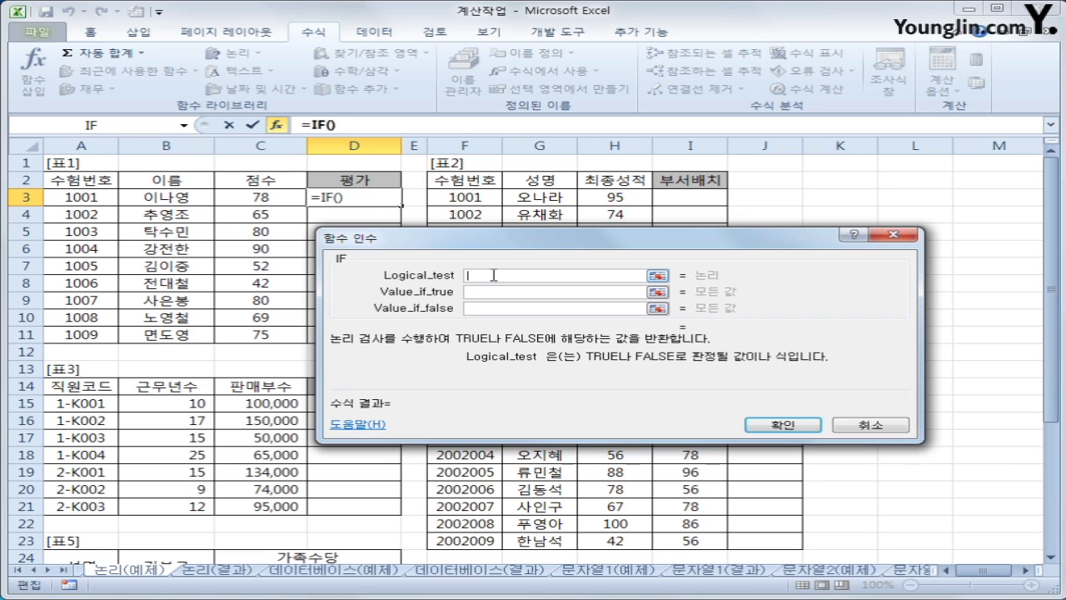
{"action": "left_click", "coordinate": [266, 195]}
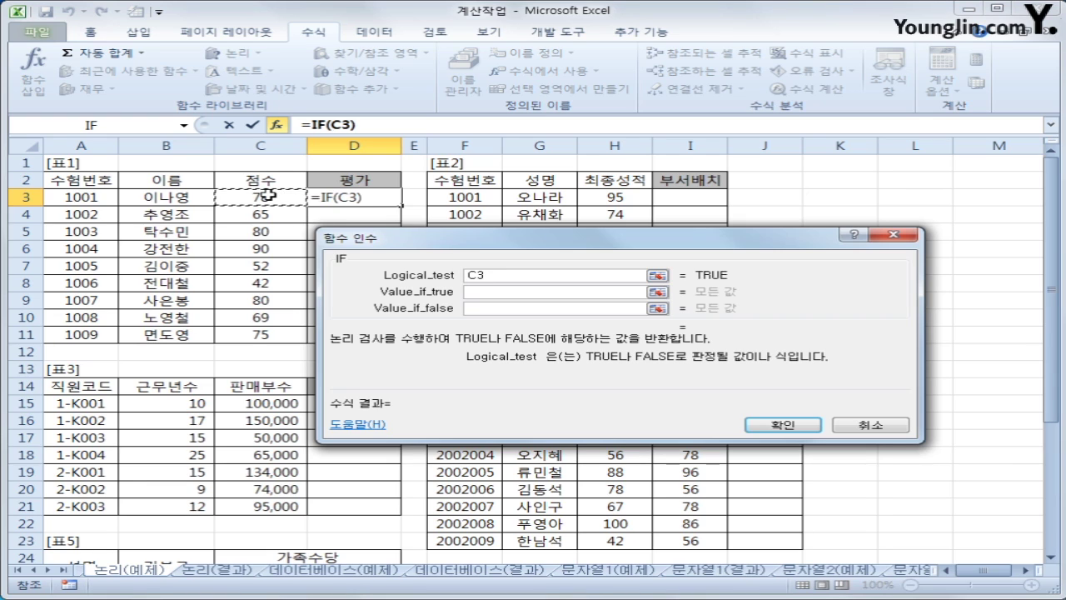
{"action": "type", "text": ">="}
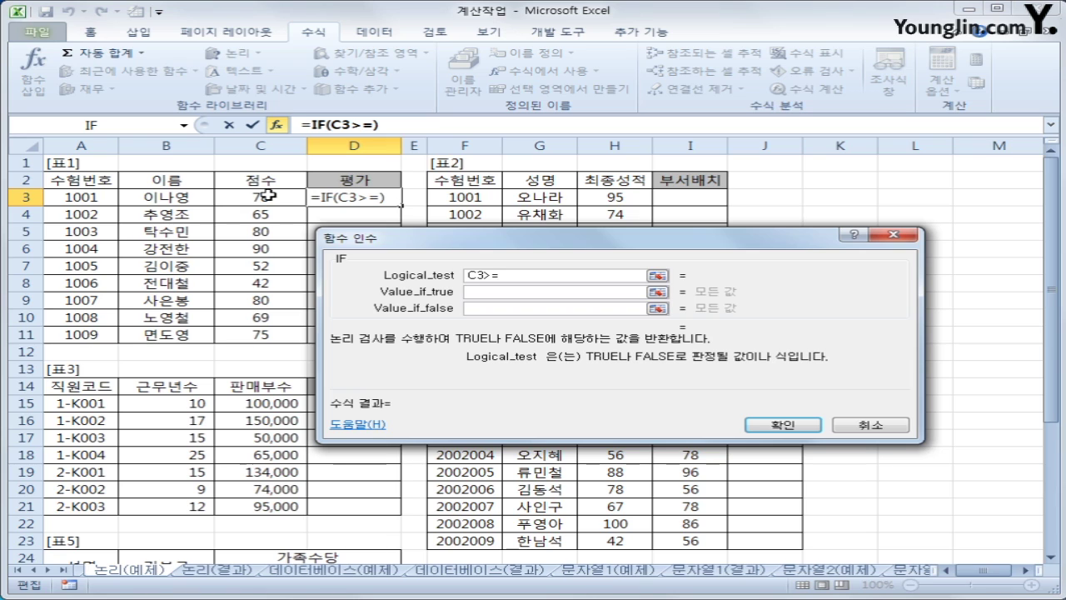
{"action": "type", "text": "70"}
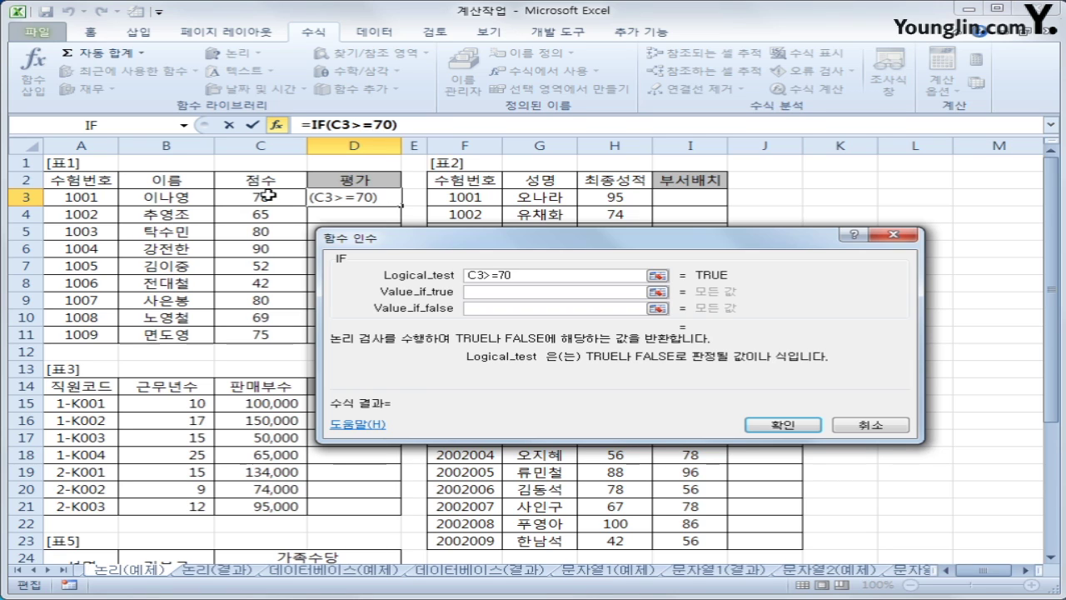
Step: Make the D3 formula return "합격" if true and "불합격" if false, and fill it down to D11
{"action": "left_click", "coordinate": [481, 291]}
{"action": "type", "text": "합격"}
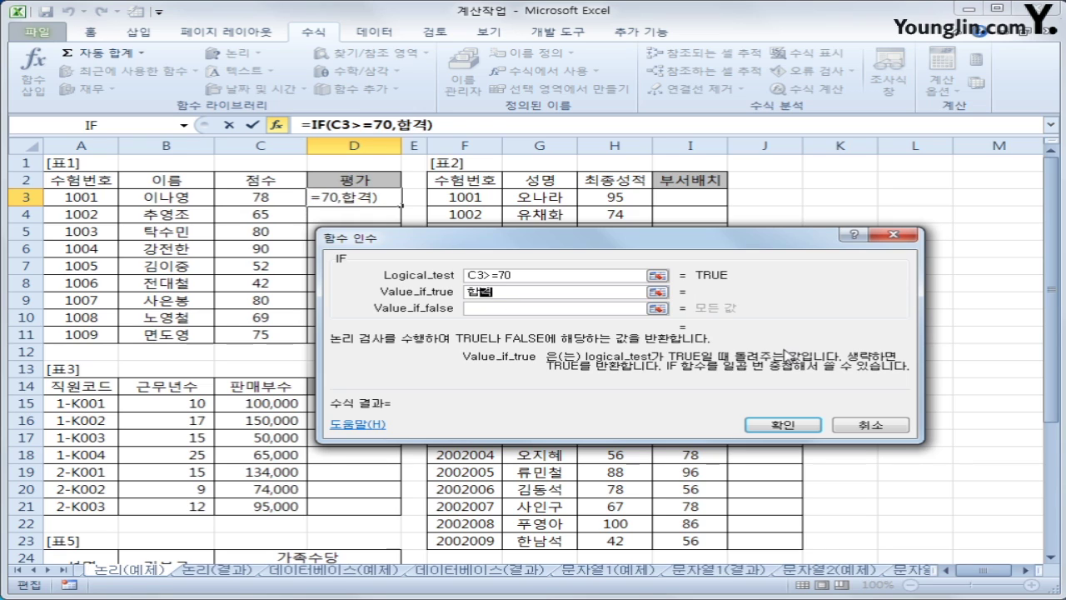
{"action": "key", "text": "Tab"}
{"action": "type", "text": "불합격"}
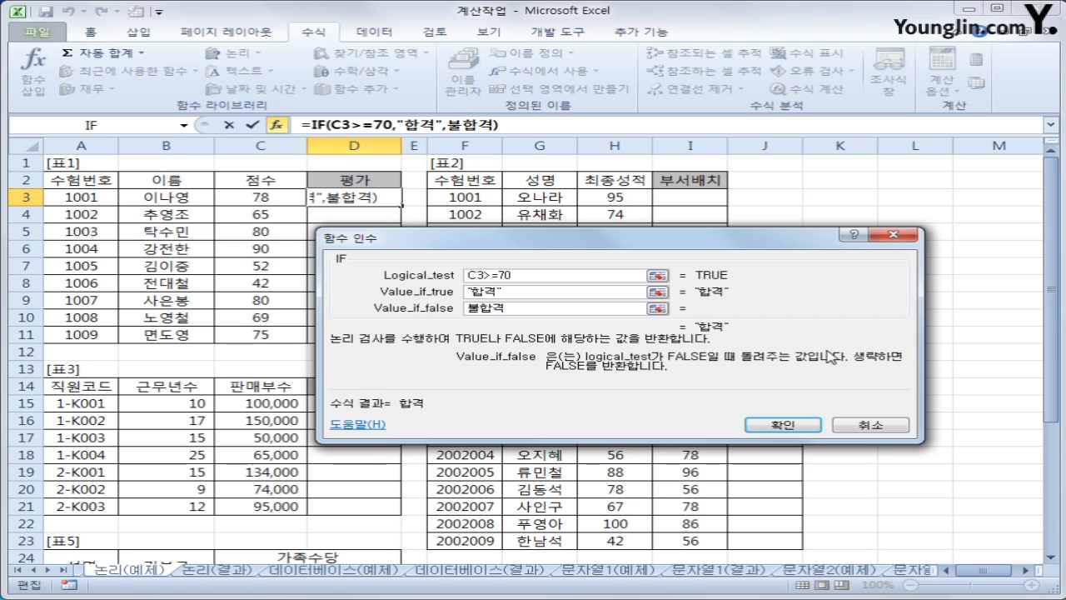
{"action": "key", "text": "Tab"}
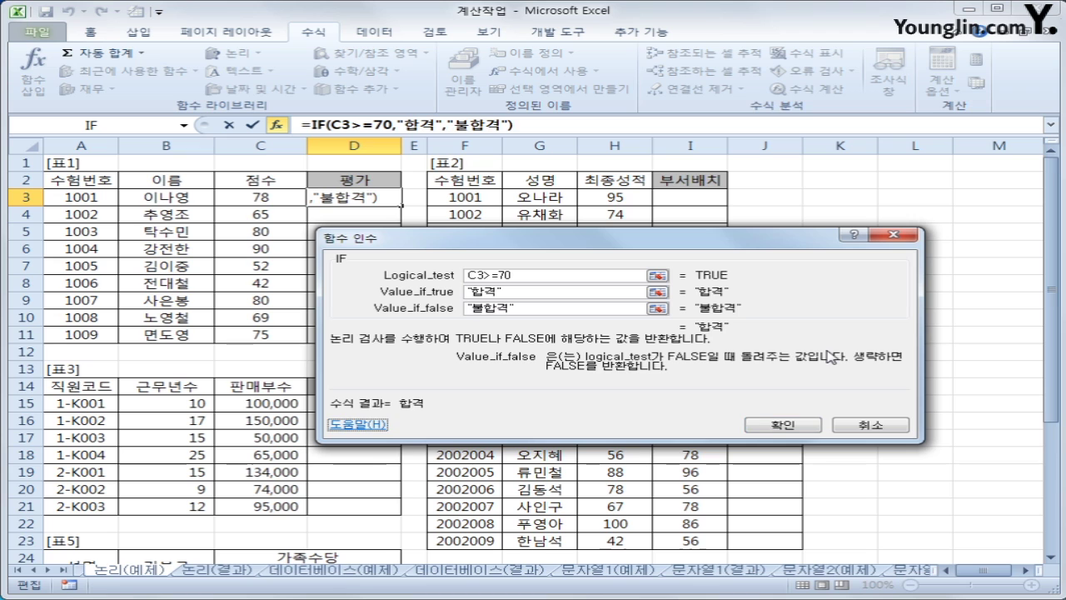
{"action": "left_click", "coordinate": [796, 427]}
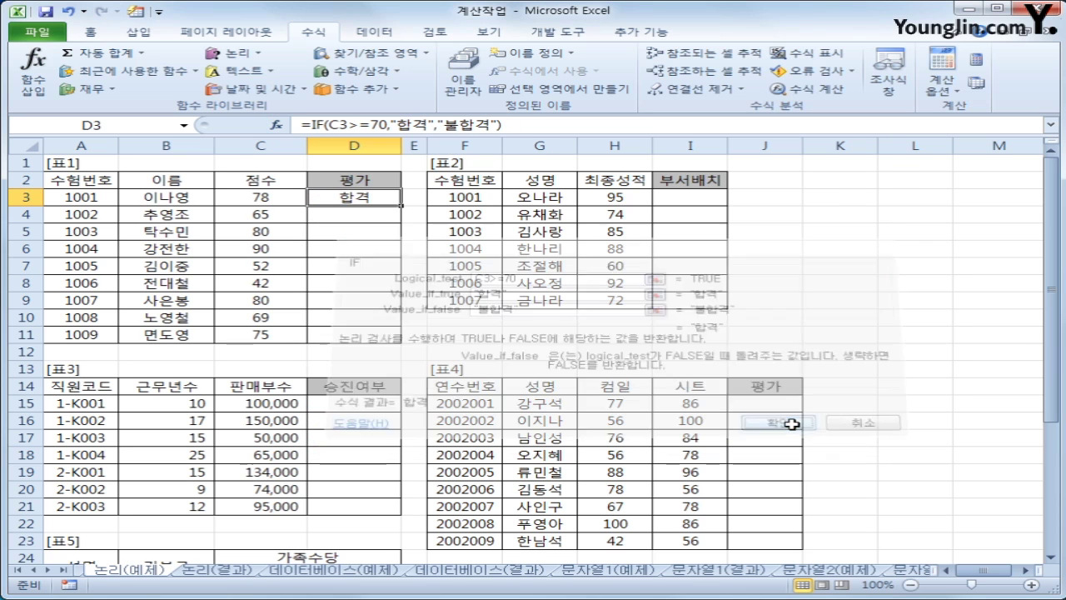
{"action": "double_click", "coordinate": [399, 207]}
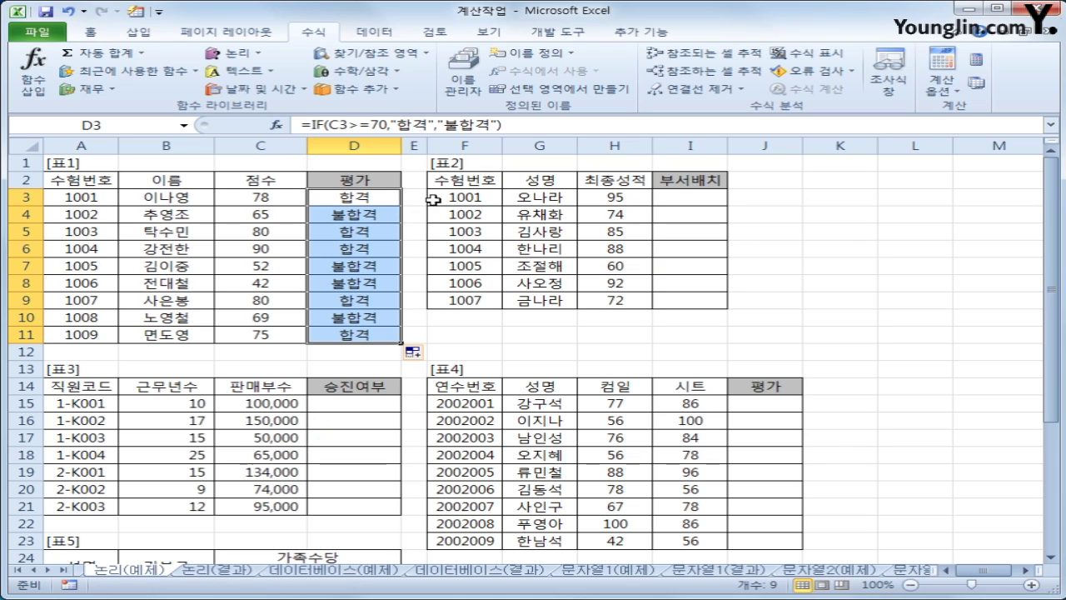
Step: Start an IF function in I3 of [표2] with the logical test H3>=90 and "기획부" as the true value
{"action": "left_click", "coordinate": [676, 199]}
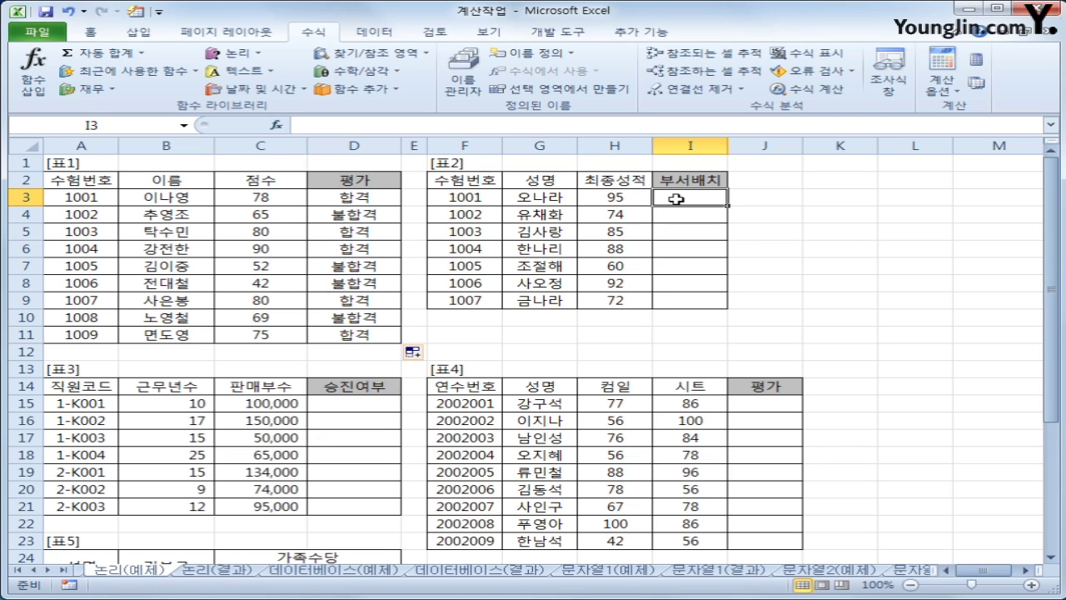
{"action": "left_click", "coordinate": [632, 198]}
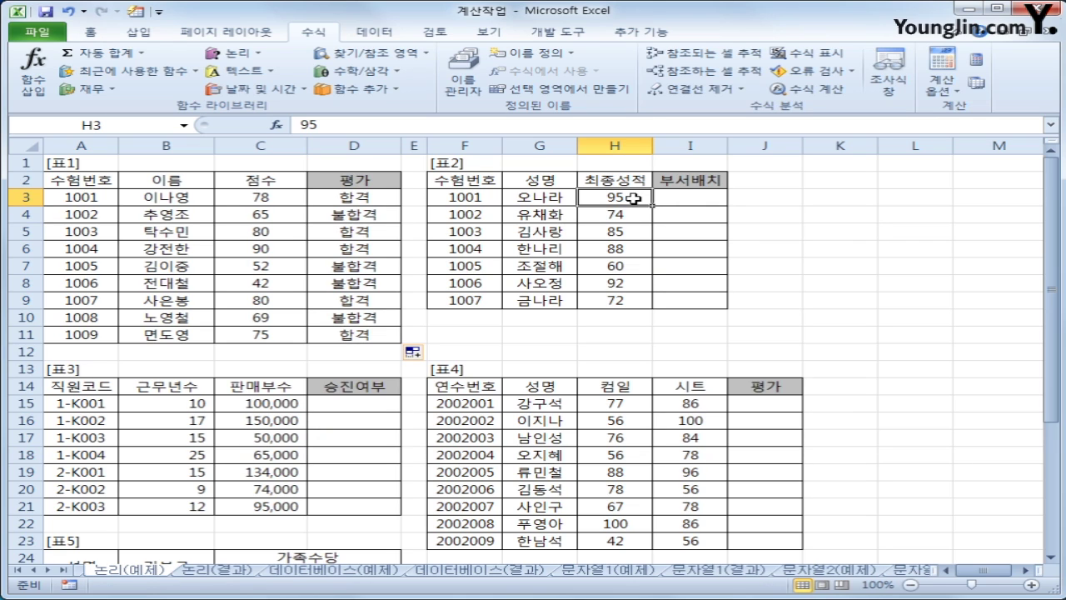
{"action": "left_click", "coordinate": [679, 199]}
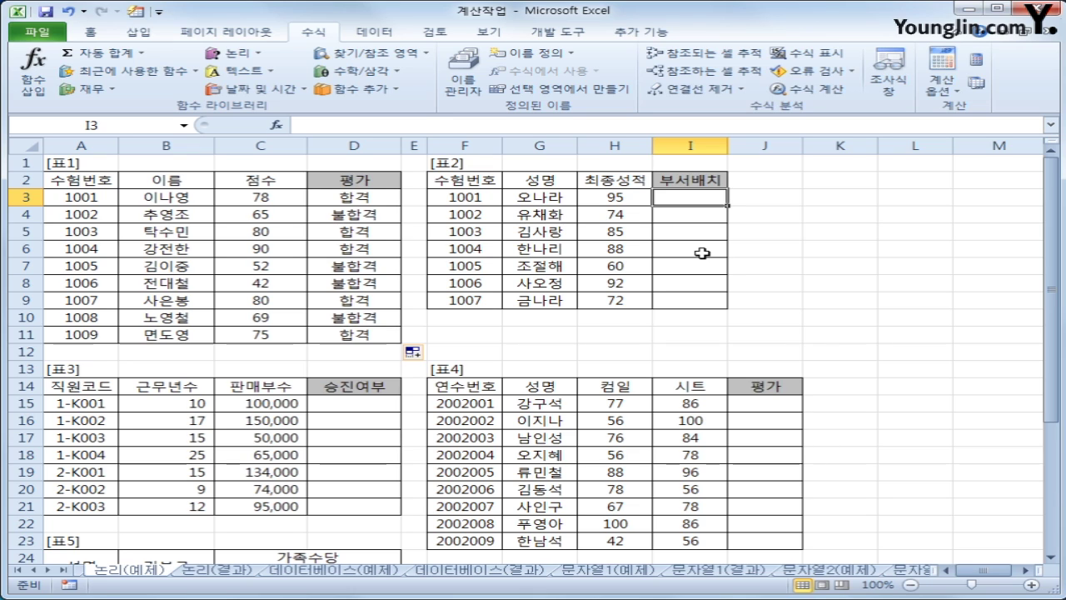
{"action": "left_click", "coordinate": [250, 57]}
{"action": "left_click", "coordinate": [242, 109]}
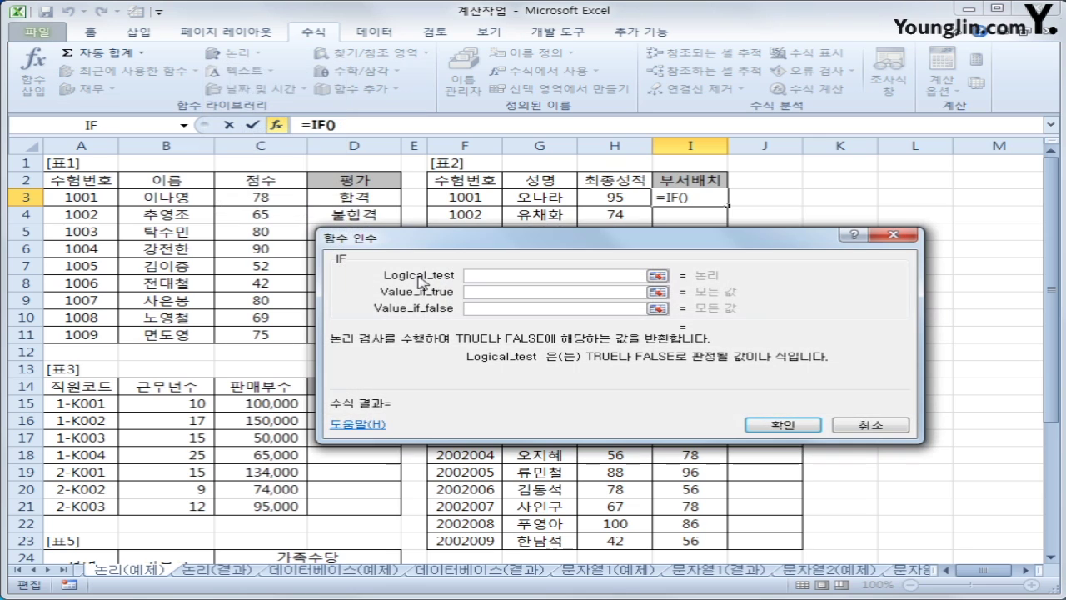
{"action": "left_click", "coordinate": [596, 202]}
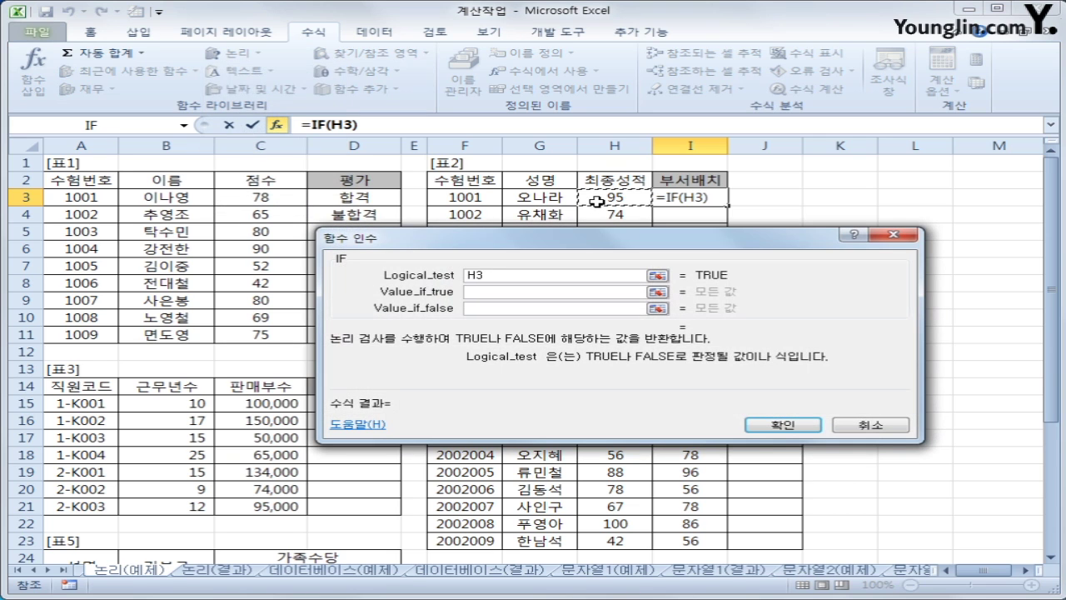
{"action": "type", "text": ">=90"}
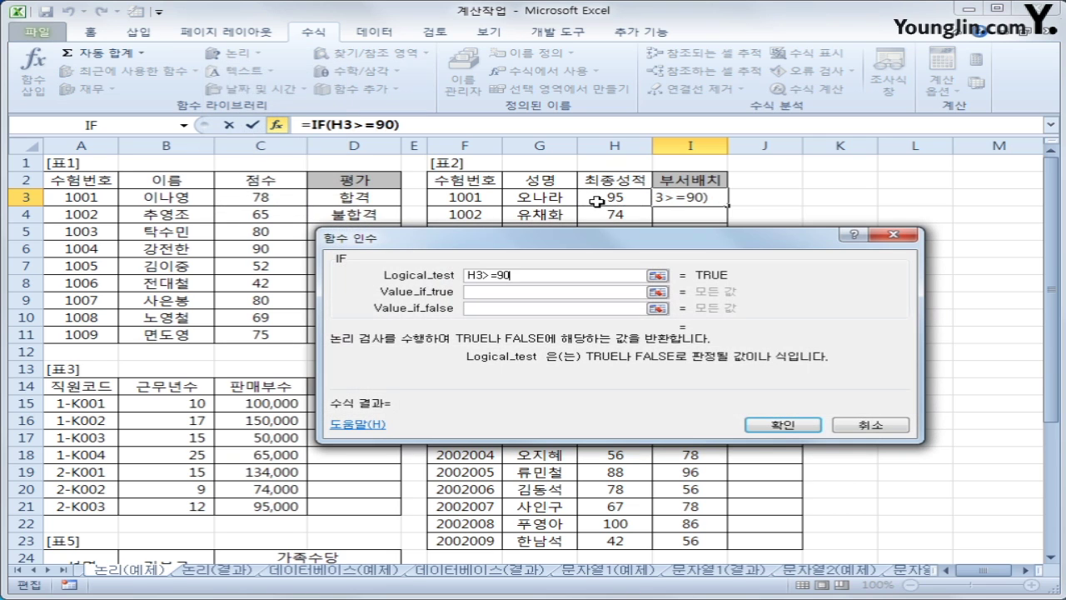
{"action": "key", "text": "Tab"}
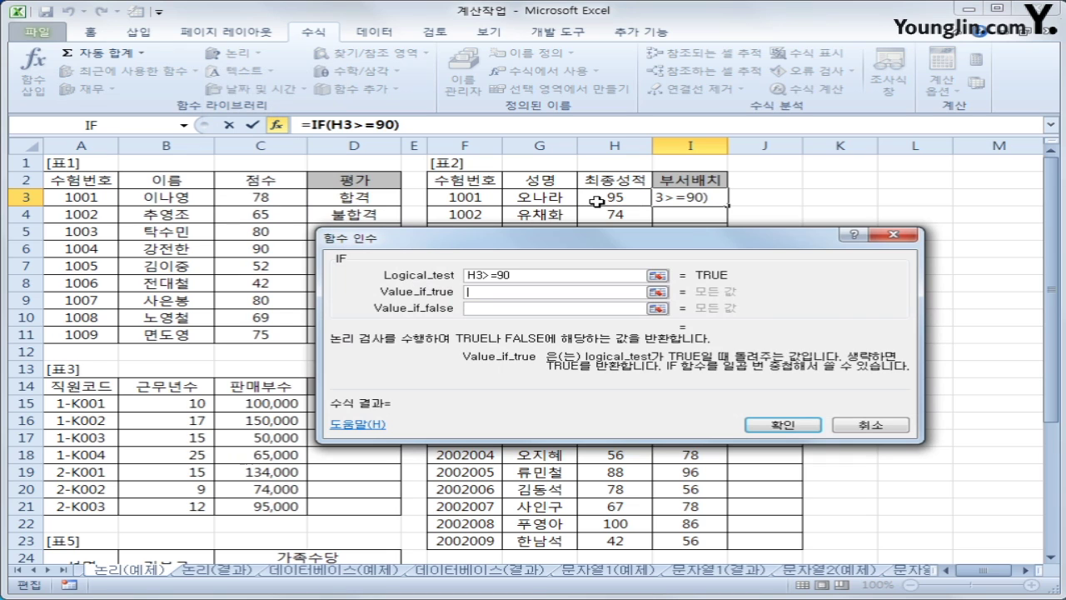
{"action": "type", "text": "기획부"}
{"action": "key", "text": "Tab"}
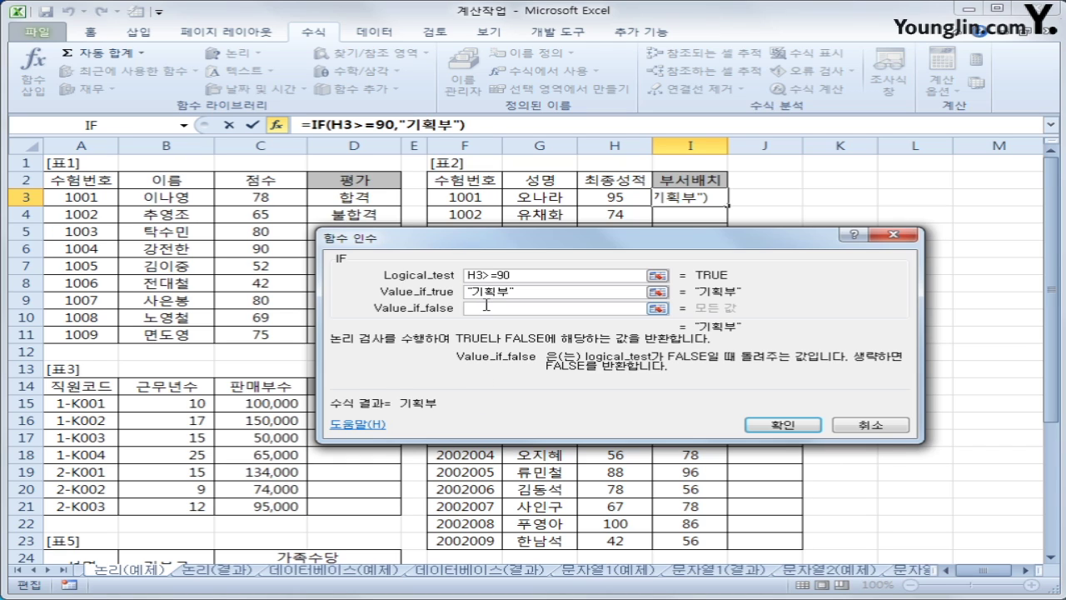
Step: Nest an IF as the false value, testing H3>=80 for "총무부" or else "영업부", and fill the formula down to I9
{"action": "left_click", "coordinate": [117, 129]}
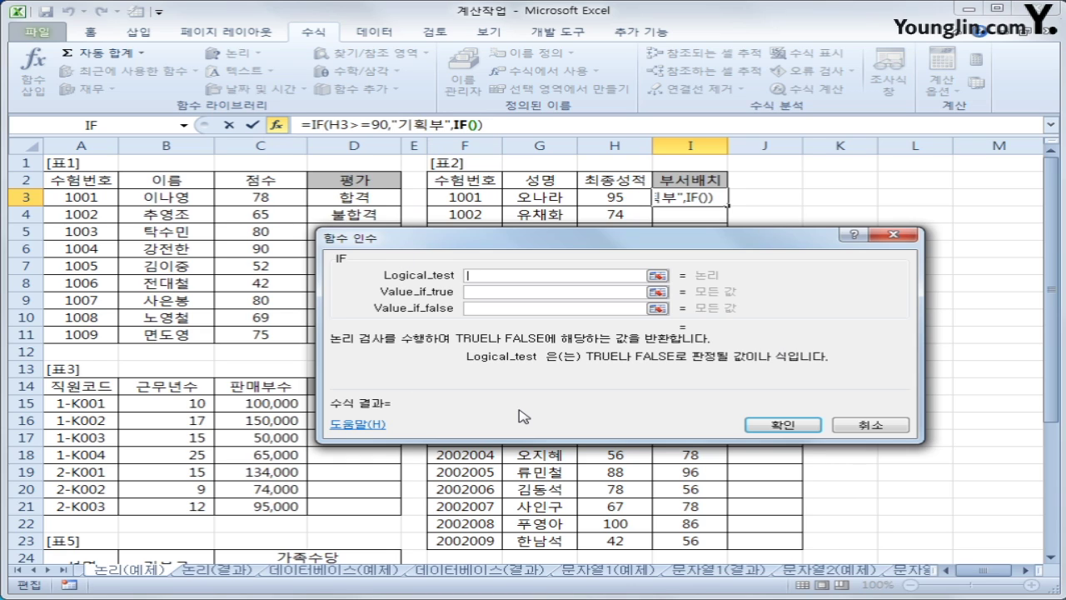
{"action": "left_click", "coordinate": [612, 202]}
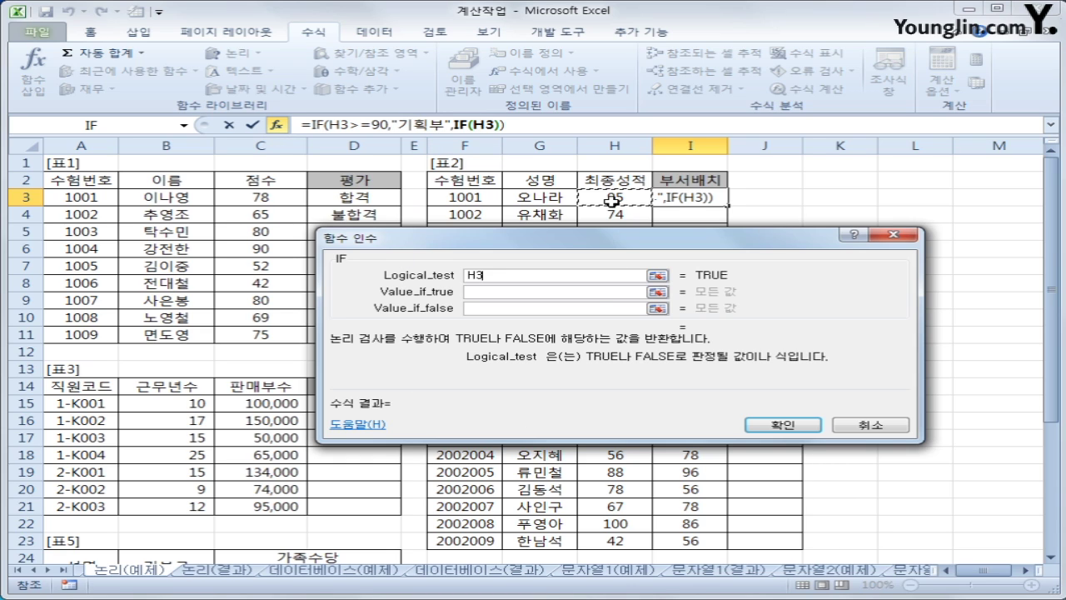
{"action": "type", "text": ">=80"}
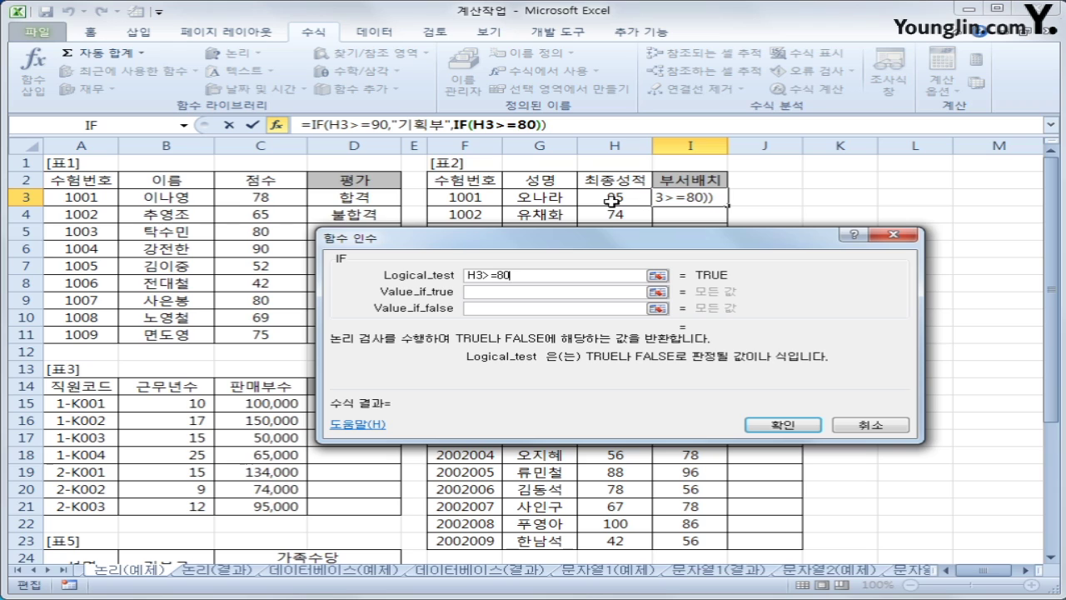
{"action": "key", "text": "Tab"}
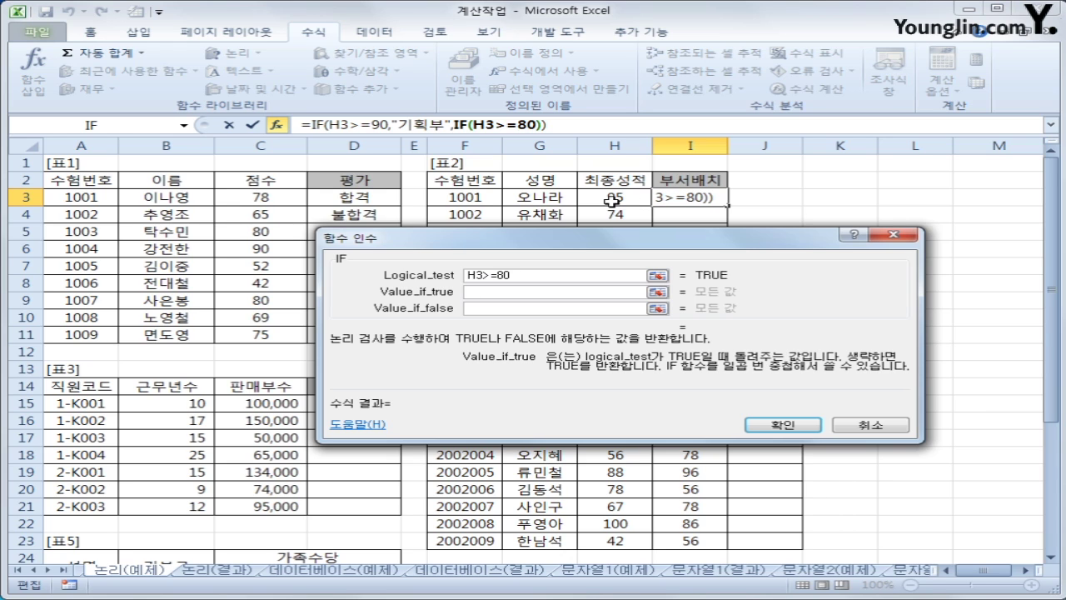
{"action": "type", "text": "총무부"}
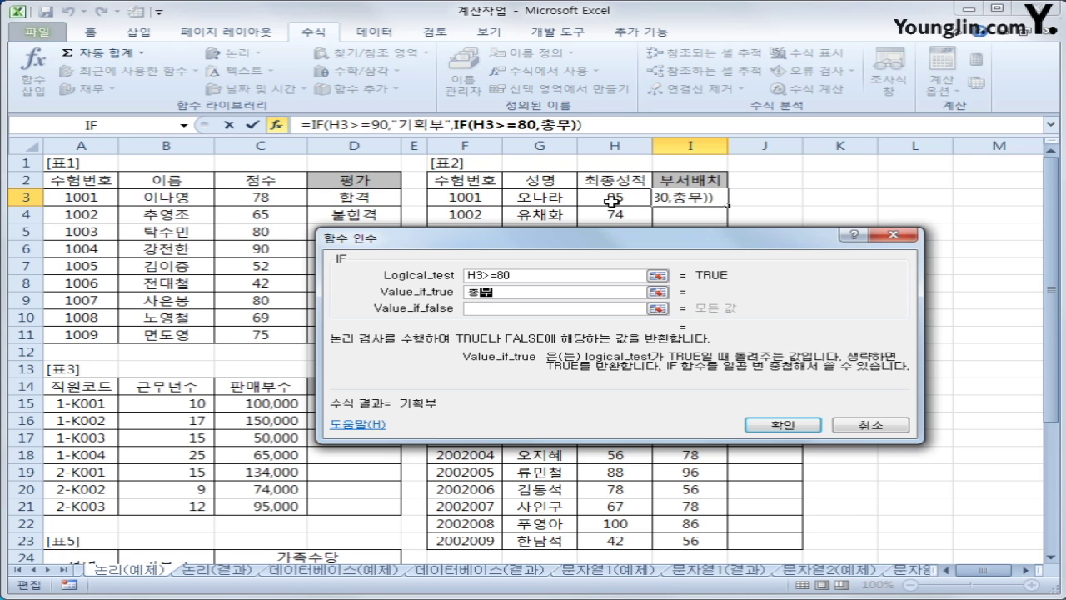
{"action": "key", "text": "Tab"}
{"action": "type", "text": "영업부"}
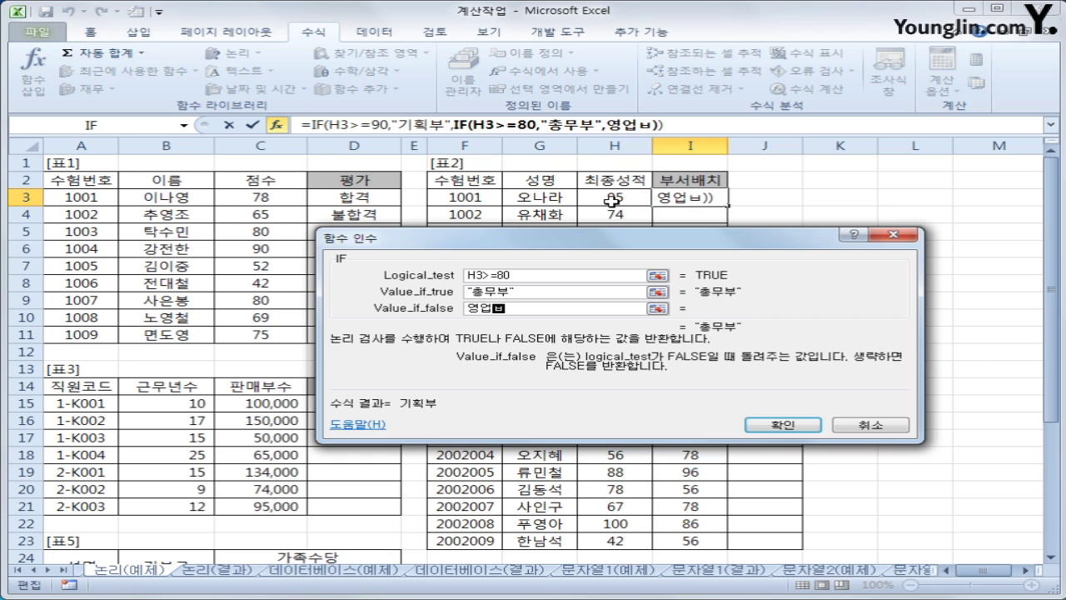
{"action": "key", "text": "Tab"}
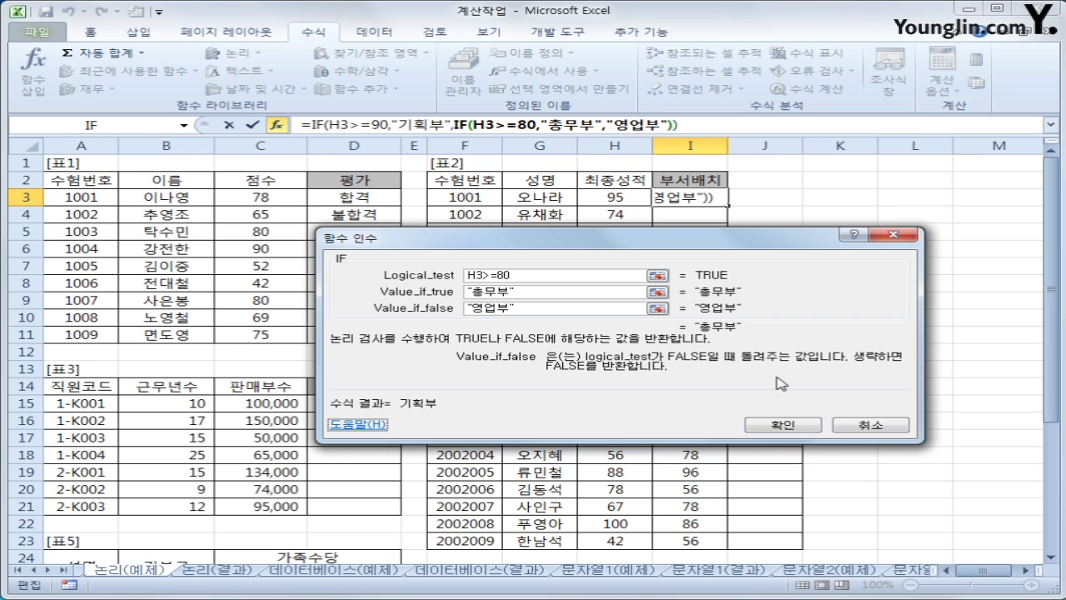
{"action": "left_click", "coordinate": [804, 427]}
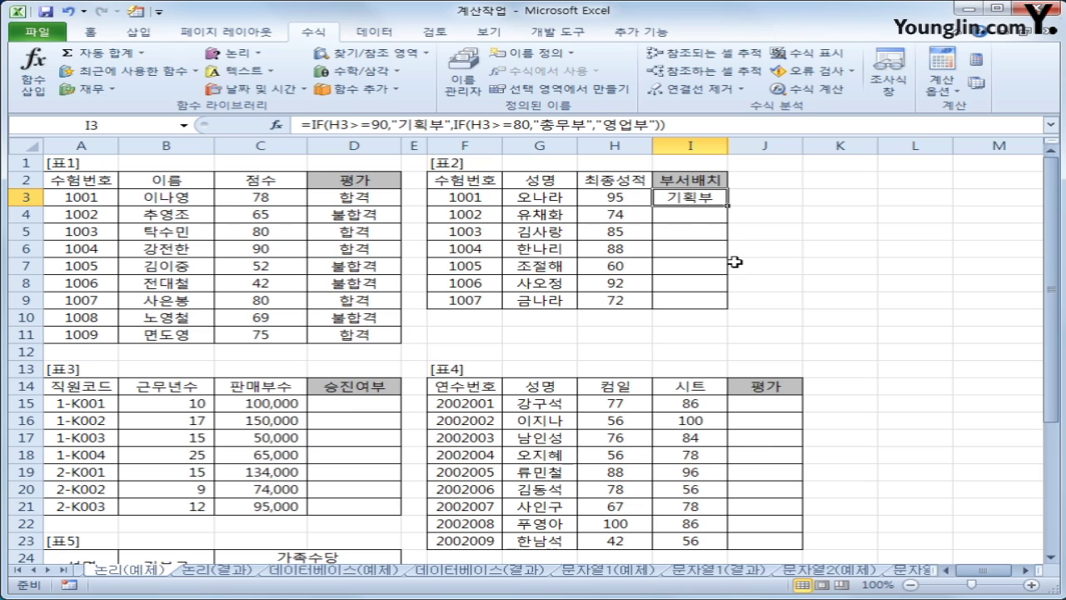
{"action": "double_click", "coordinate": [727, 204]}
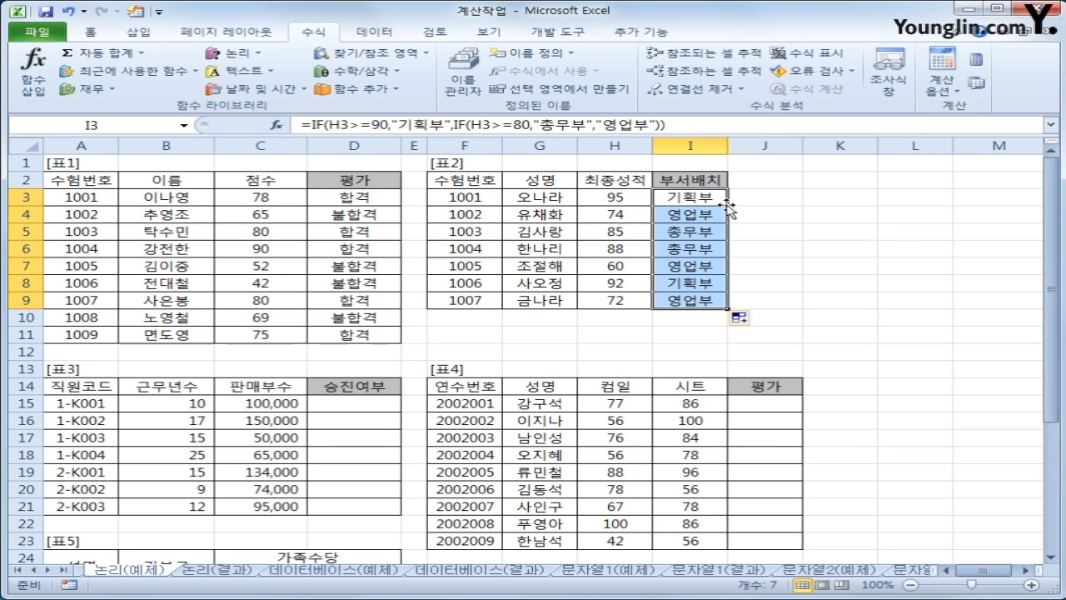
Step: Clear I3:I9 of [표2] and restart an IF function in I3 with the test H3>=90 and 기획부 as the true value
{"action": "key", "text": "Delete"}
{"action": "left_click", "coordinate": [709, 202]}
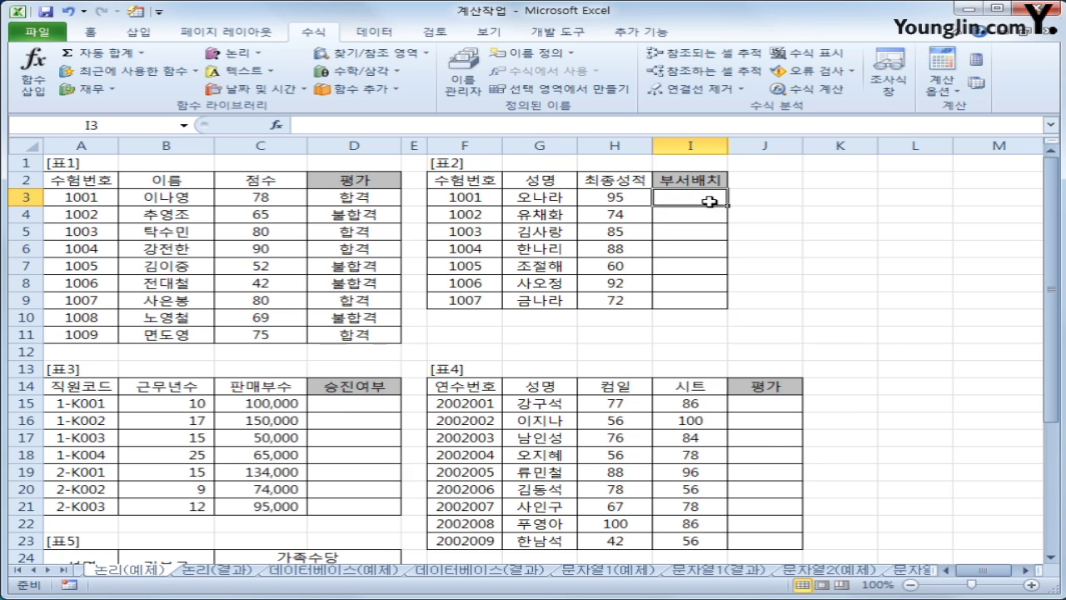
{"action": "left_click", "coordinate": [234, 53]}
{"action": "left_click", "coordinate": [241, 109]}
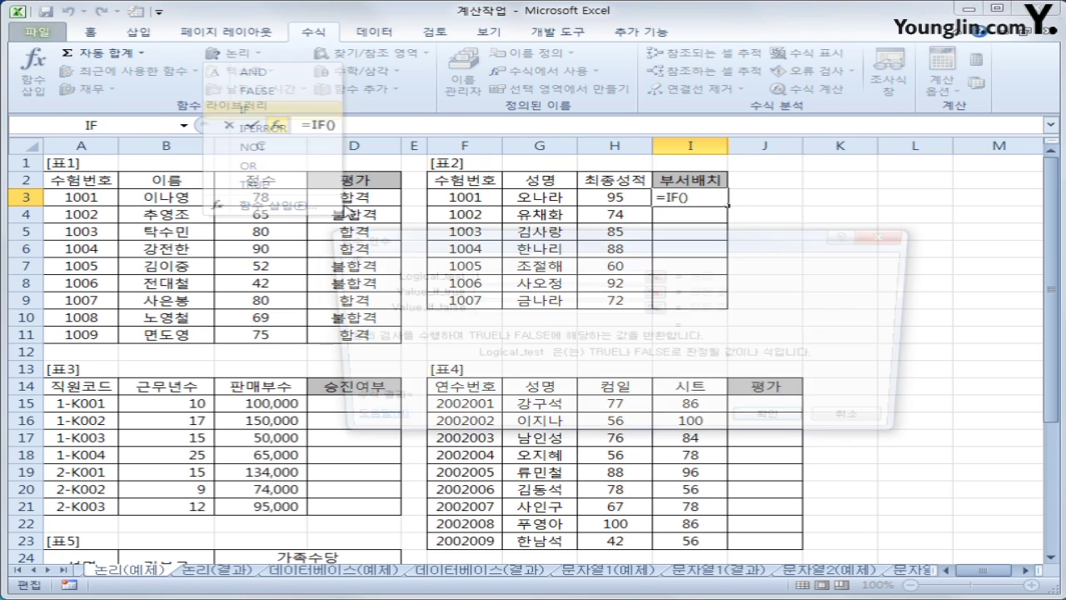
{"action": "left_click", "coordinate": [614, 200]}
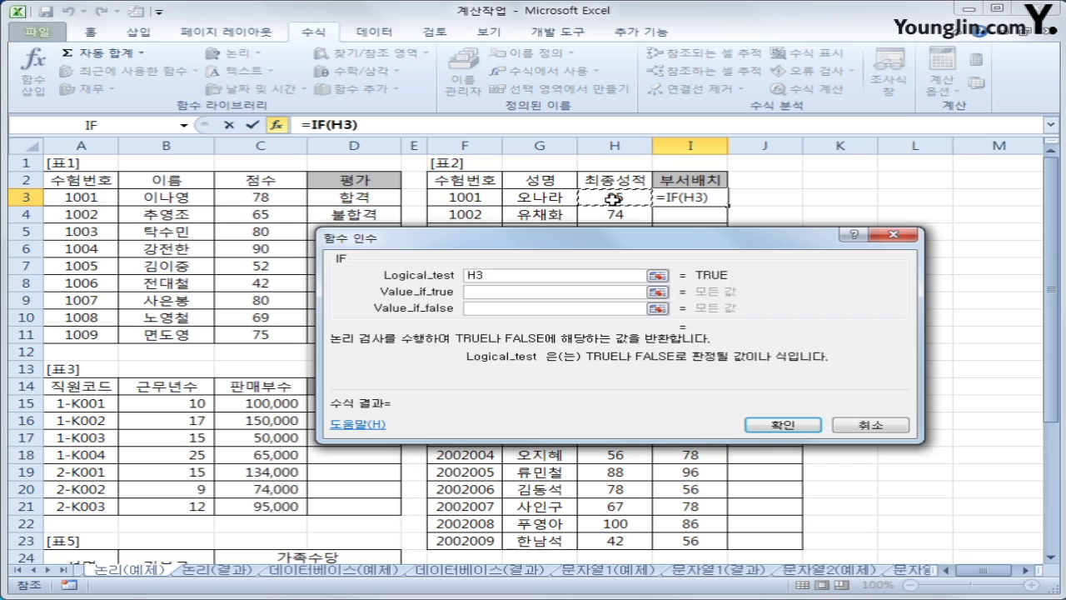
{"action": "type", "text": ">=90"}
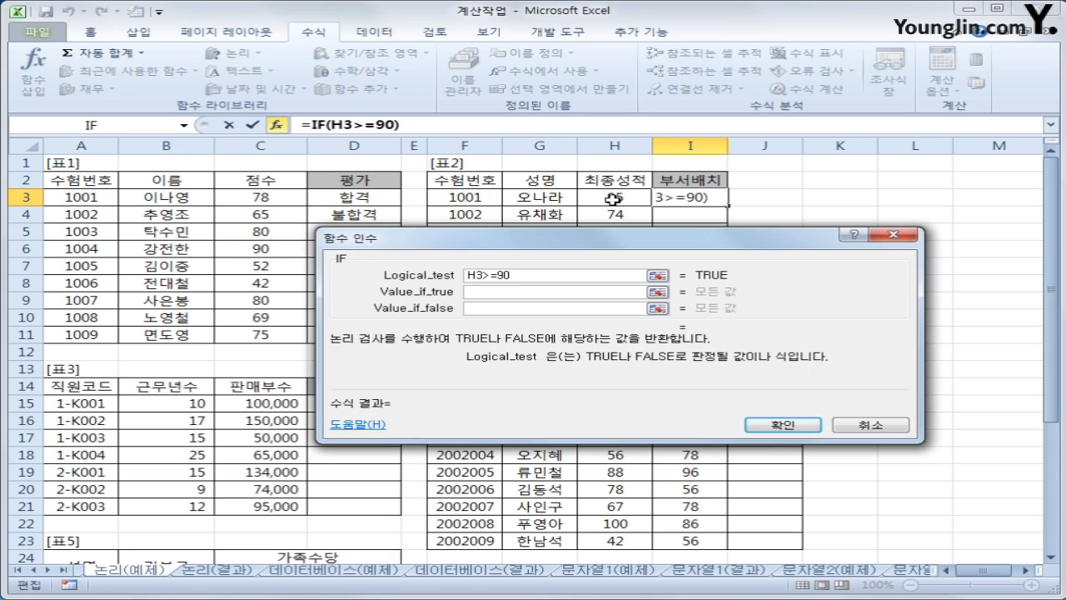
{"action": "key", "text": "Tab"}
{"action": "type", "text": "기획부"}
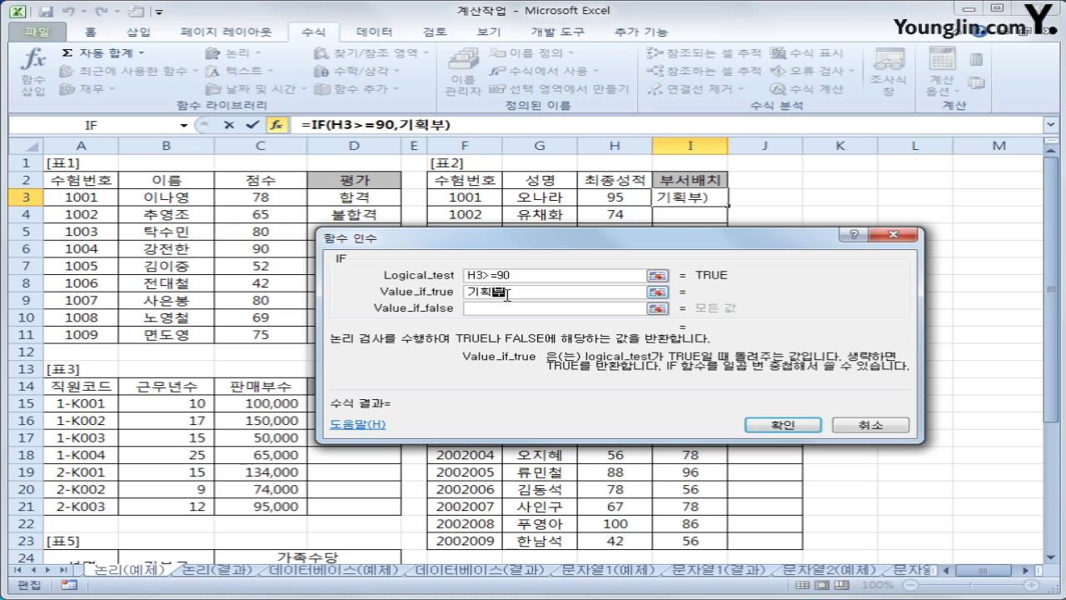
Step: Try nesting an IF directly after 기획부 in the true value, testing H3>=80 for "총무부" or else "영업부", and enter the formula
{"action": "left_click", "coordinate": [93, 126]}
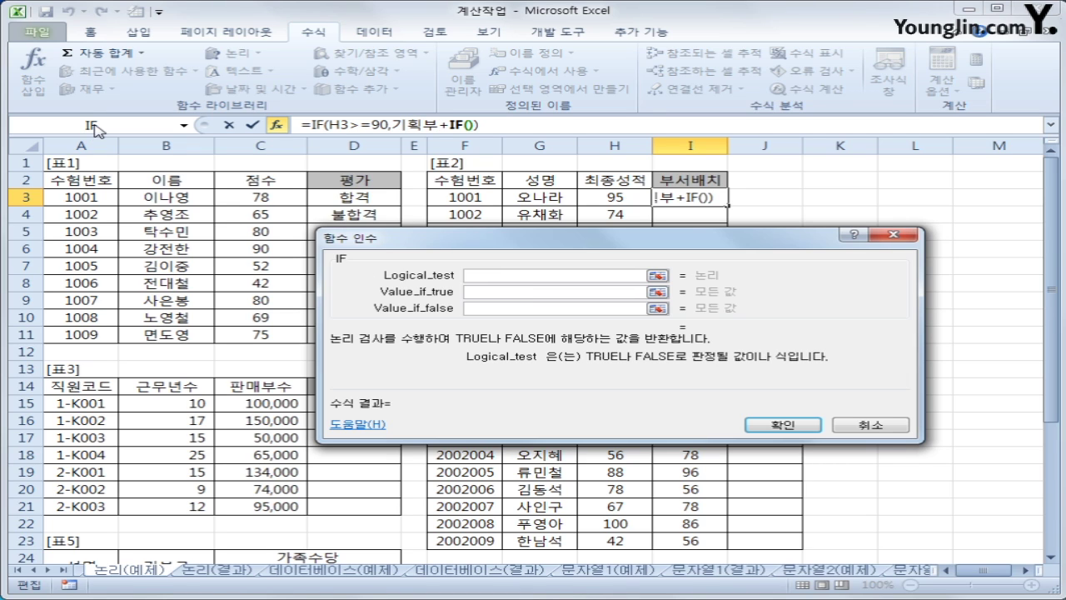
{"action": "left_click", "coordinate": [593, 197]}
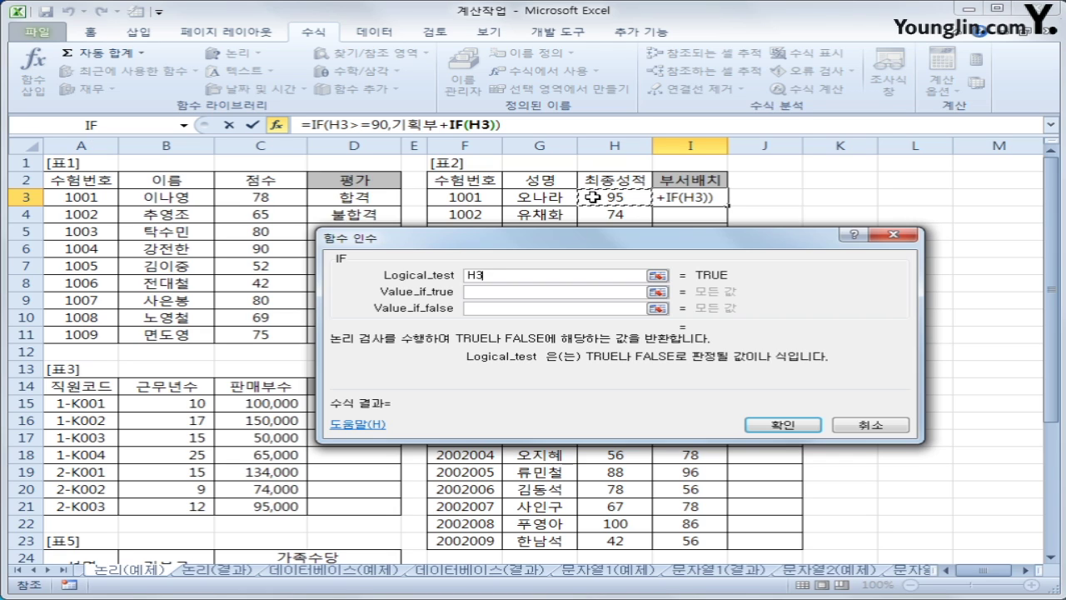
{"action": "type", "text": ">="}
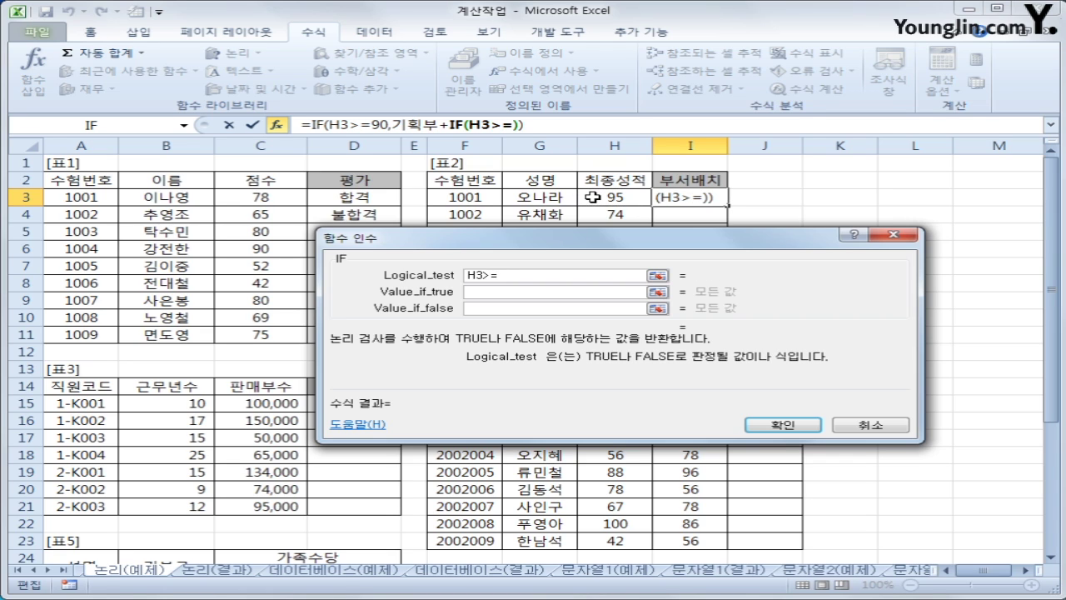
{"action": "type", "text": "80"}
{"action": "key", "text": "Tab"}
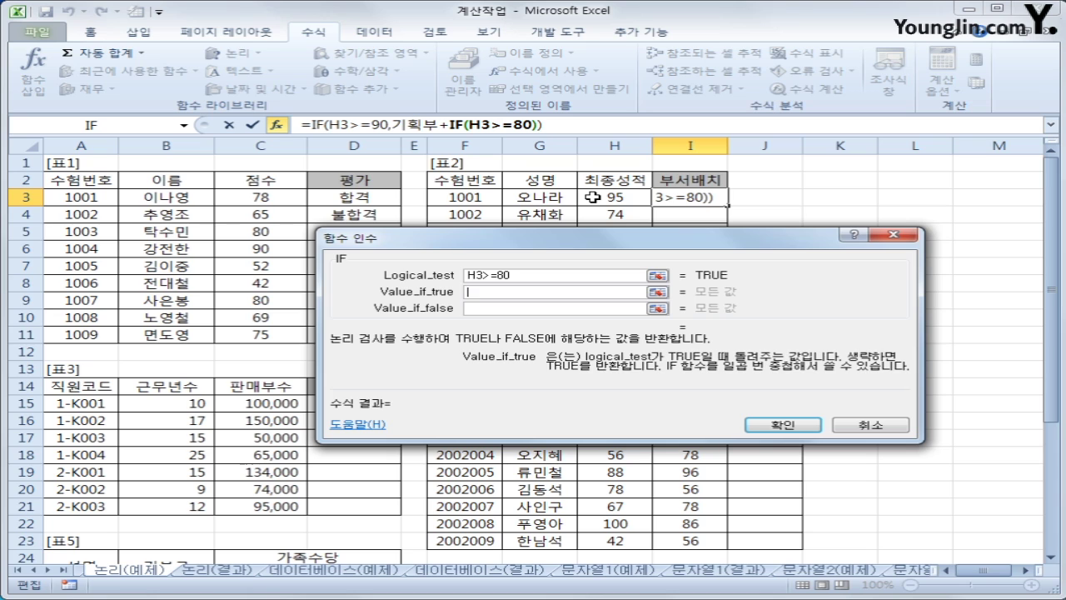
{"action": "type", "text": "총무부"}
{"action": "key", "text": "Tab"}
{"action": "type", "text": "영어"}
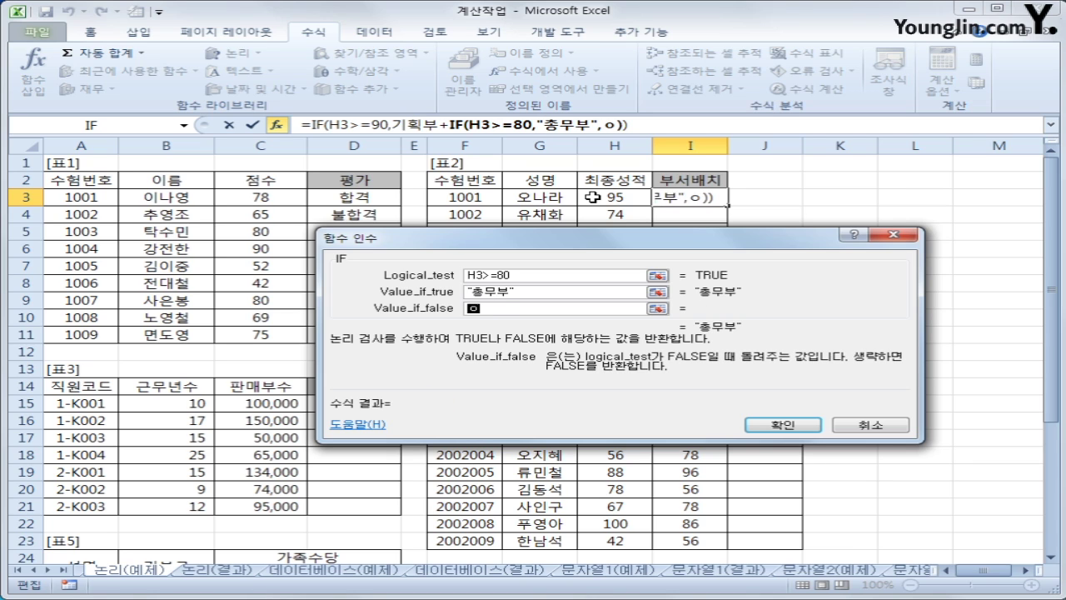
{"action": "type", "text": "업부"}
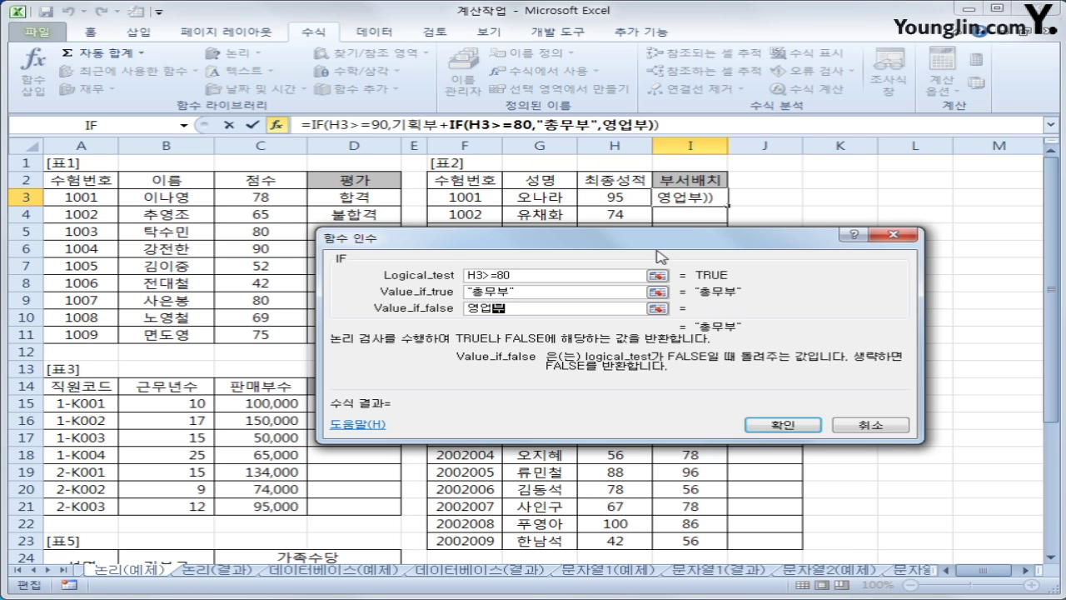
{"action": "left_click", "coordinate": [779, 424]}
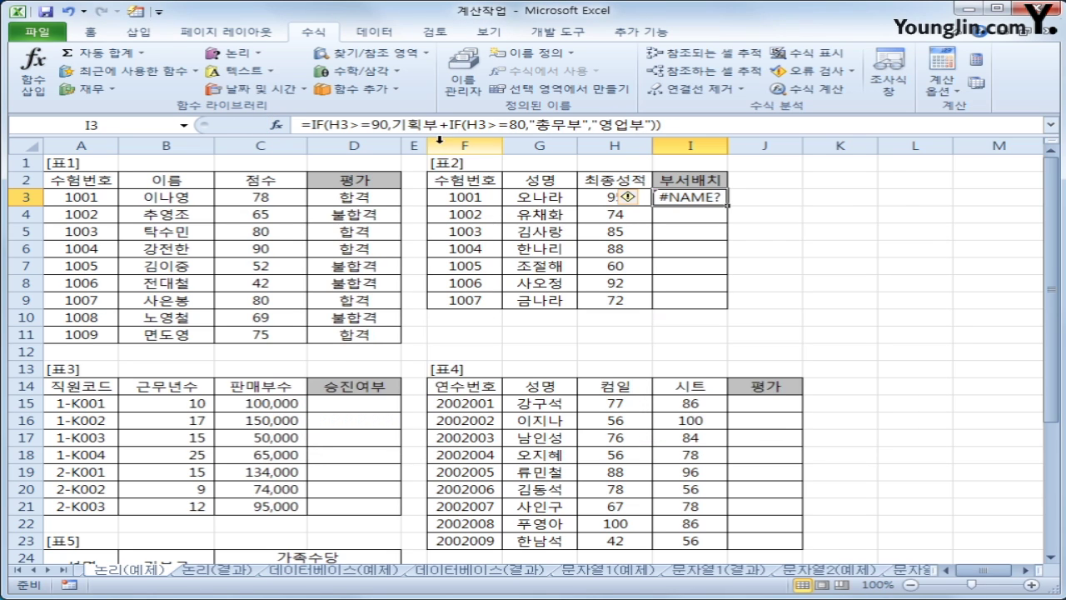
{"action": "key", "text": "ctrl+2"}
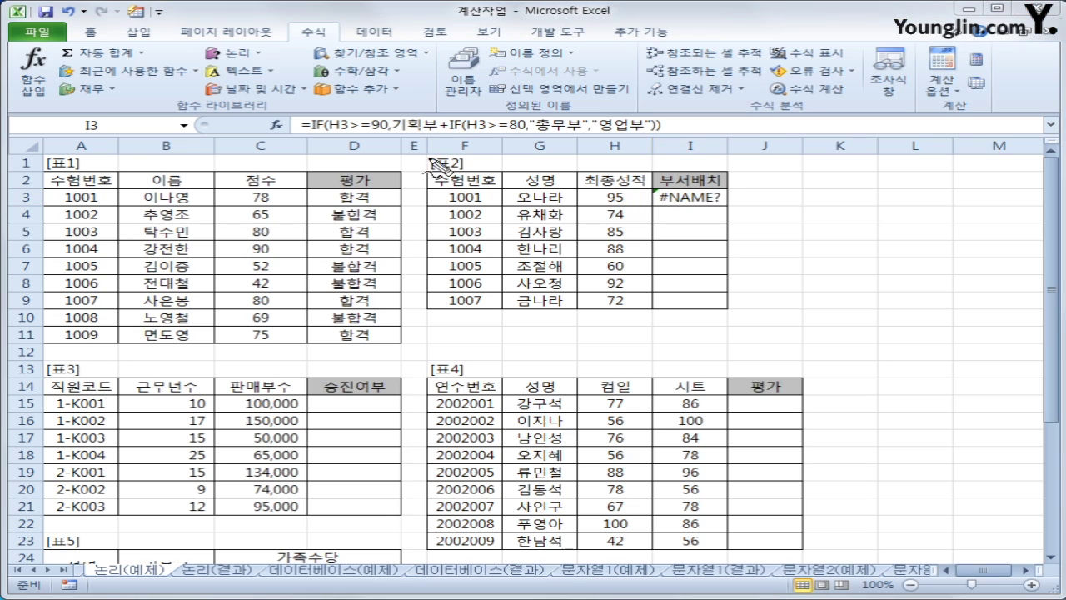
{"action": "mouse_move", "coordinate": [471, 140]}
{"action": "left_mouse_down"}
{"action": "mouse_move", "coordinate": [454, 152]}
{"action": "mouse_move", "coordinate": [475, 108]}
{"action": "mouse_move", "coordinate": [459, 152]}
{"action": "left_mouse_up"}
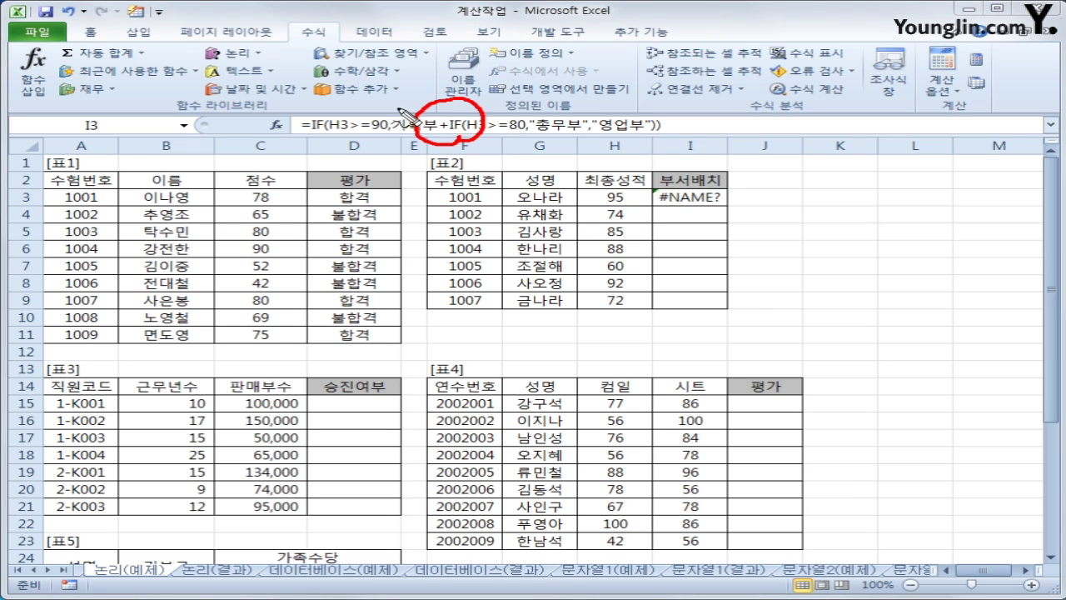
{"action": "left_click_drag", "start_coordinate": [396, 105], "coordinate": [442, 122]}
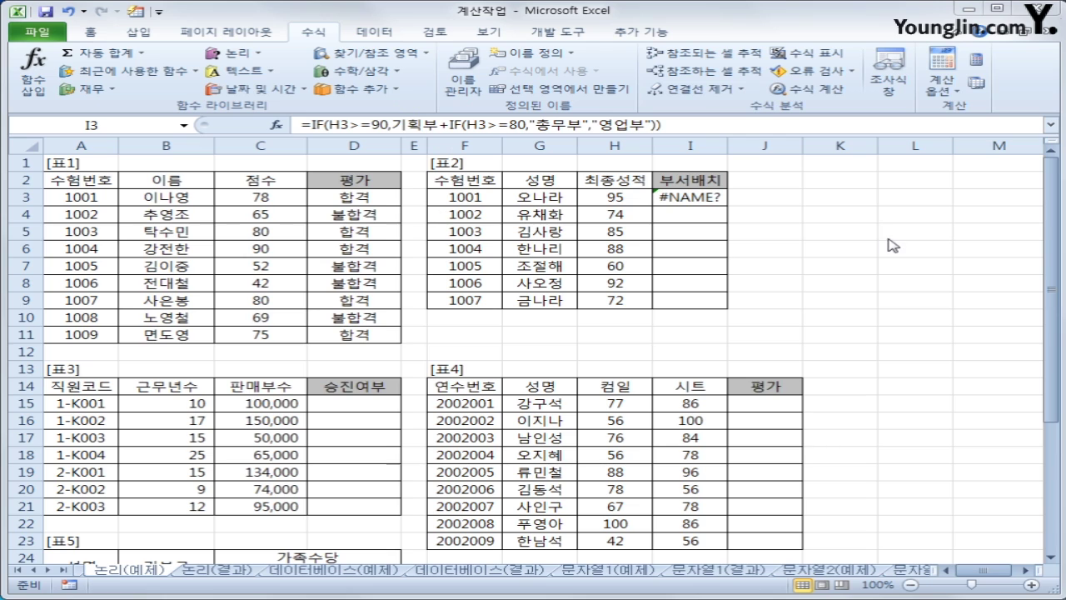
Step: Clear the 부서배치 cells I3:I9 of [표2]
{"action": "left_click", "coordinate": [702, 196]}
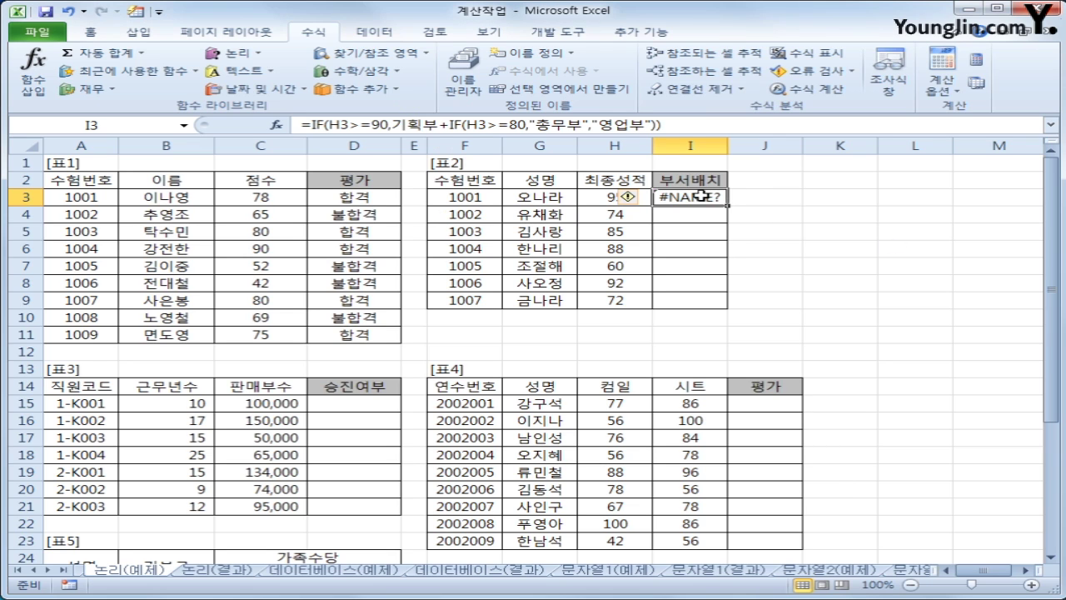
{"action": "left_click_drag", "start_coordinate": [726, 205], "coordinate": [721, 310]}
{"action": "key", "text": "Delete"}
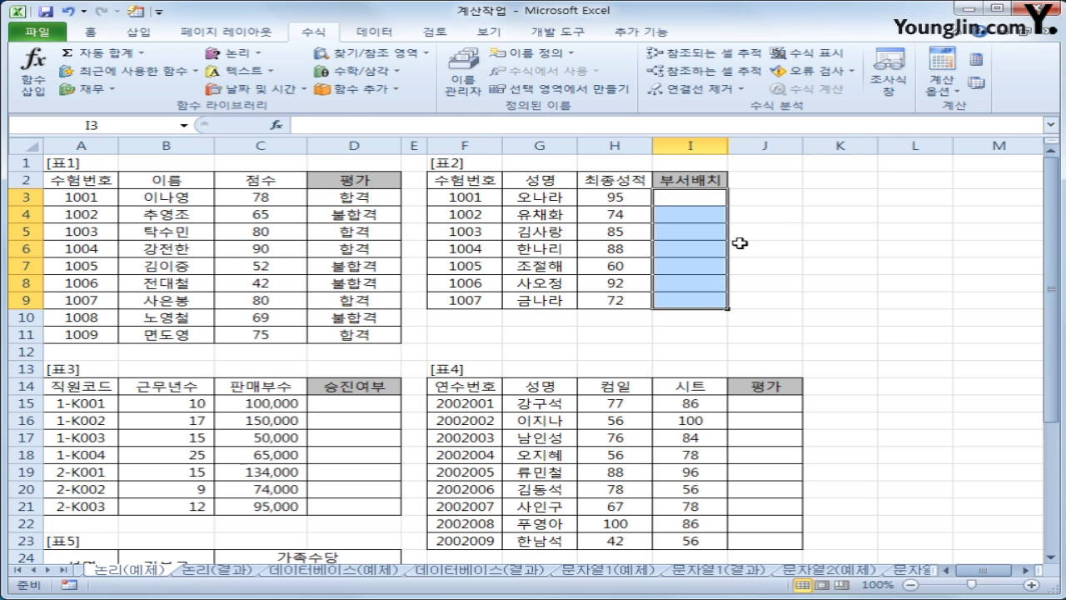
Step: Insert an IF function in I3 with the logical test H3>=90 and "기획부" as the true value
{"action": "left_click", "coordinate": [704, 198]}
{"action": "left_click", "coordinate": [236, 52]}
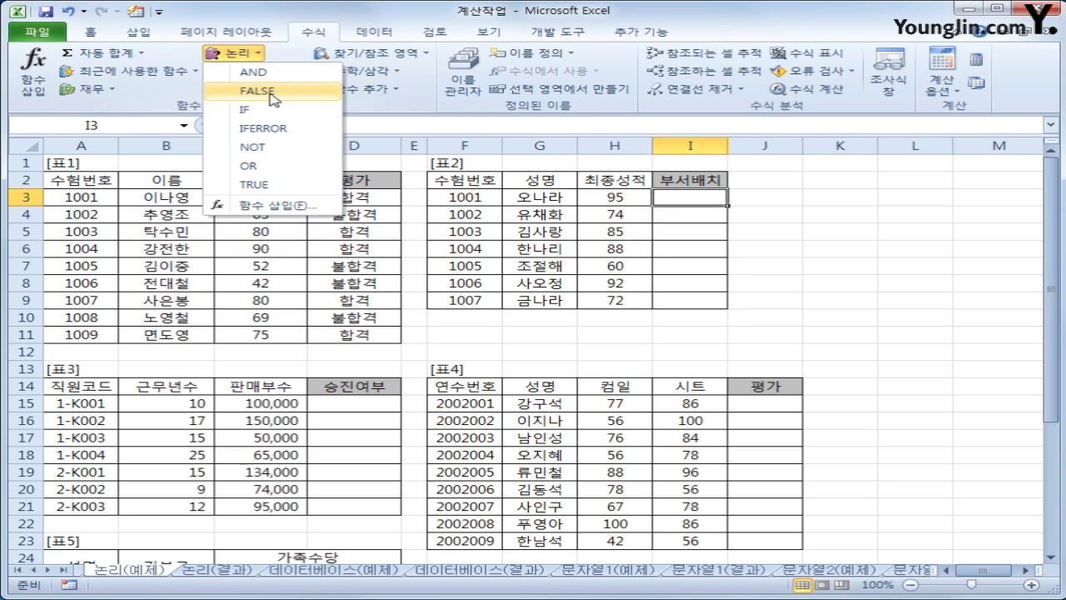
{"action": "left_click", "coordinate": [259, 110]}
{"action": "left_click", "coordinate": [602, 204]}
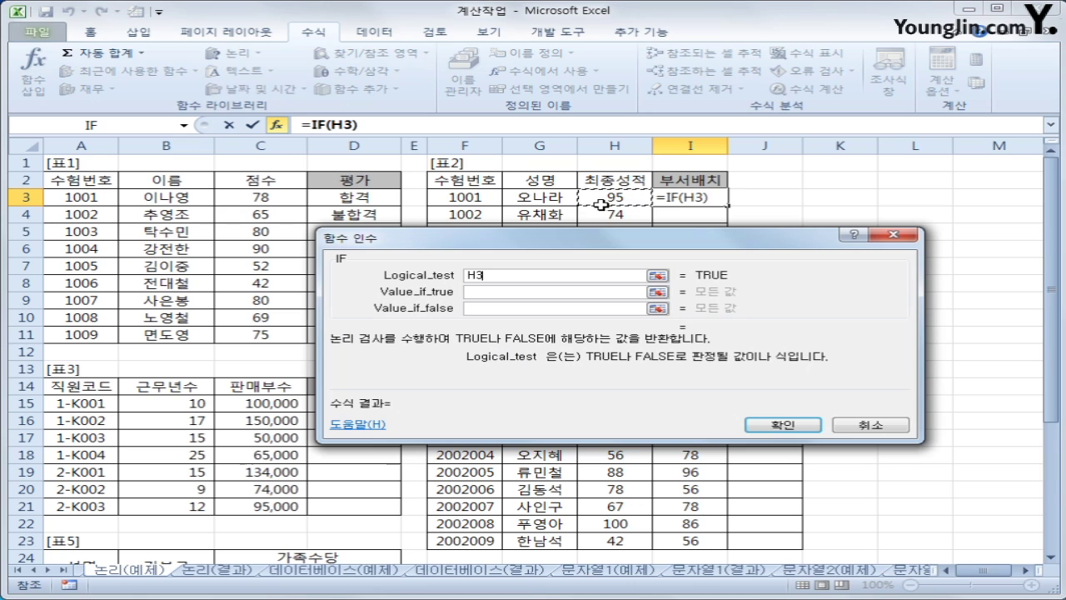
{"action": "type", "text": ">=90"}
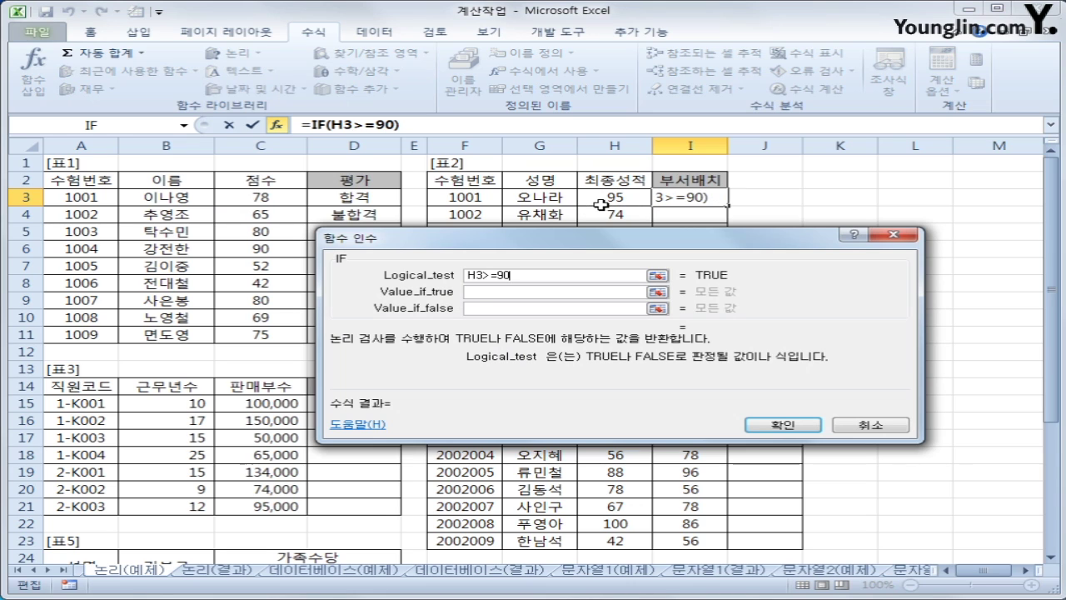
{"action": "key", "text": "Tab"}
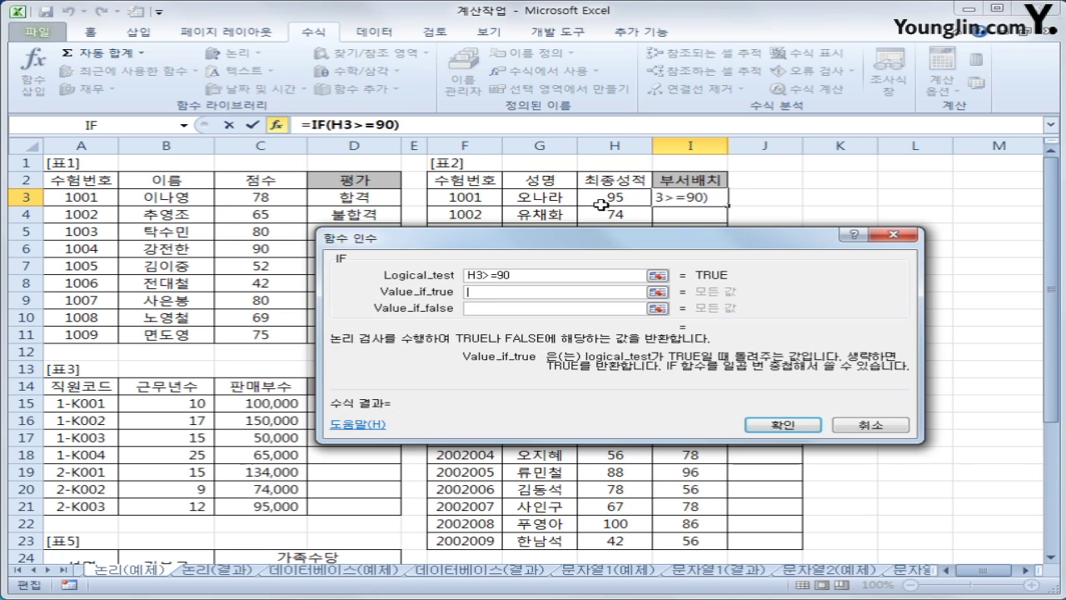
{"action": "type", "text": "기획부"}
{"action": "key", "text": "Tab"}
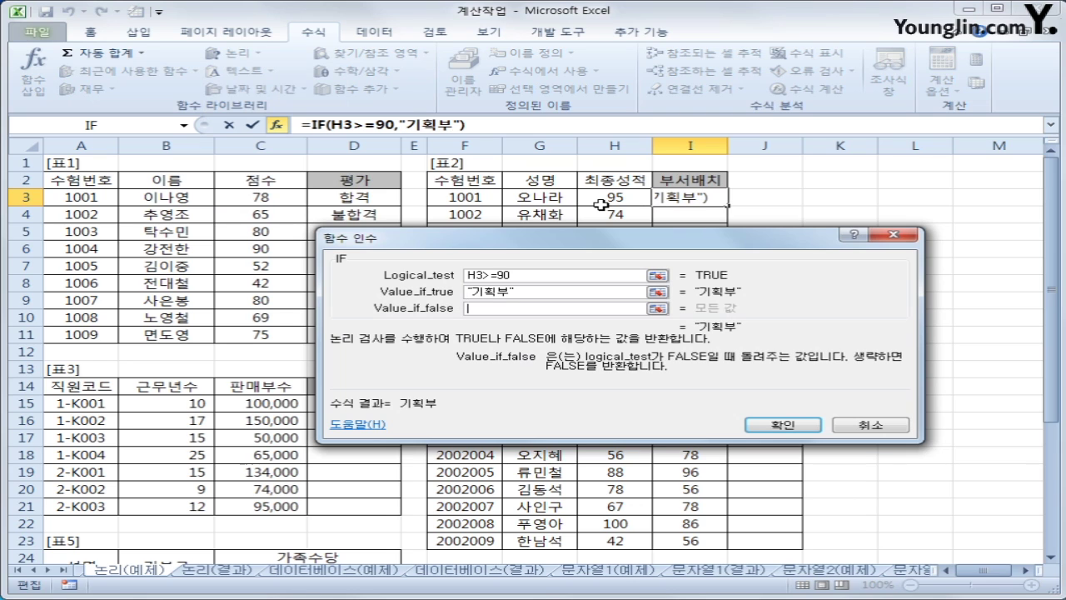
Step: Nest an IF as the false value of the I3 formula, testing H3>=80 for "총무부" or else "영업부", and enter it
{"action": "left_click", "coordinate": [119, 126]}
{"action": "left_click", "coordinate": [621, 196]}
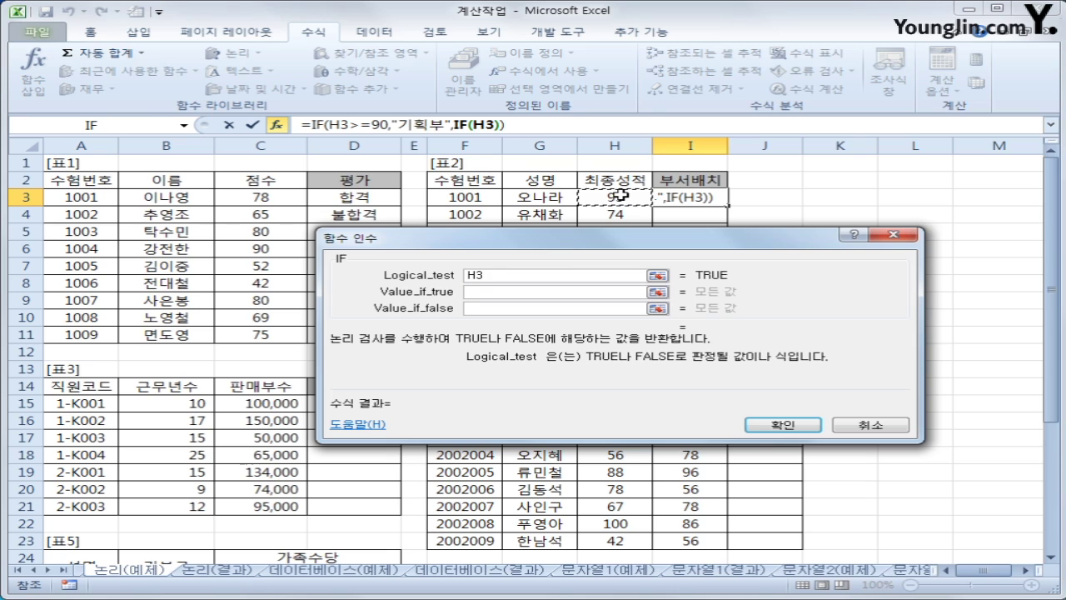
{"action": "type", "text": ">=80"}
{"action": "key", "text": "Tab"}
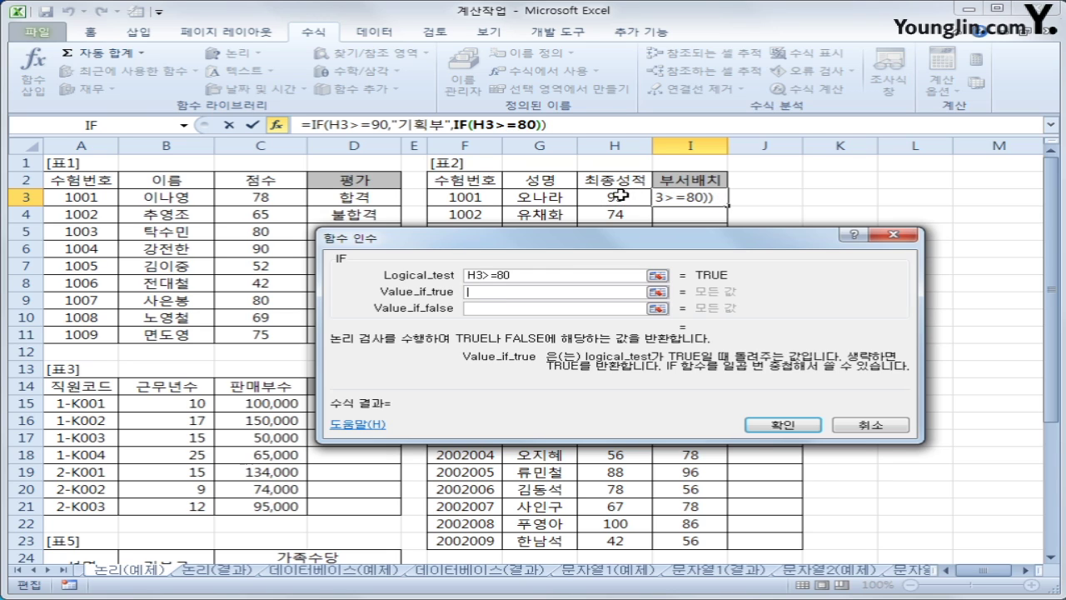
{"action": "type", "text": "\"총무부\""}
{"action": "key", "text": "Tab"}
{"action": "type", "text": "여"}
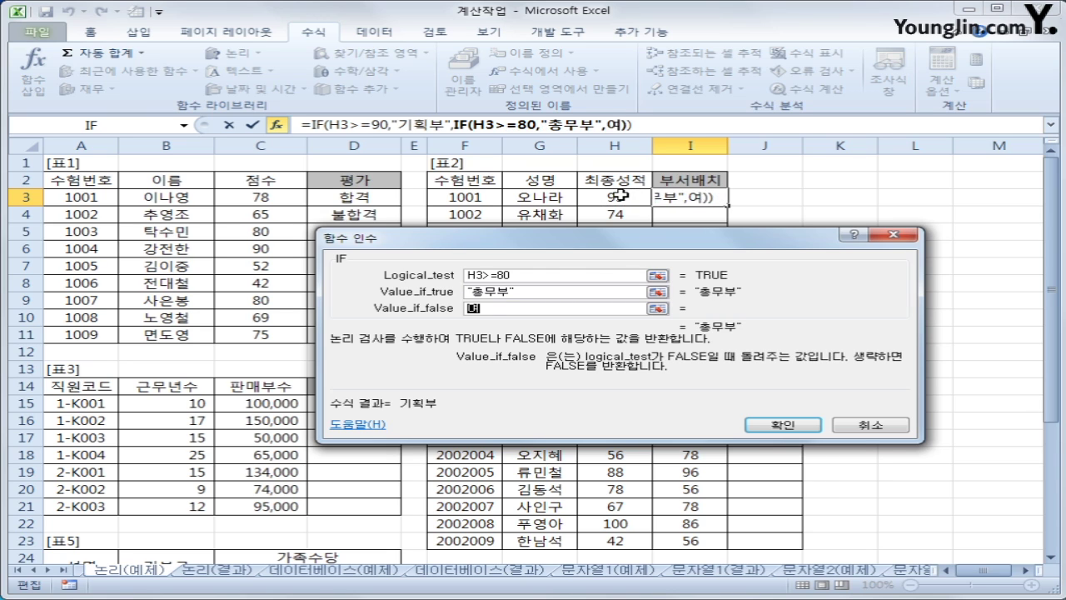
{"action": "type", "text": "업부"}
{"action": "key", "text": "Tab"}
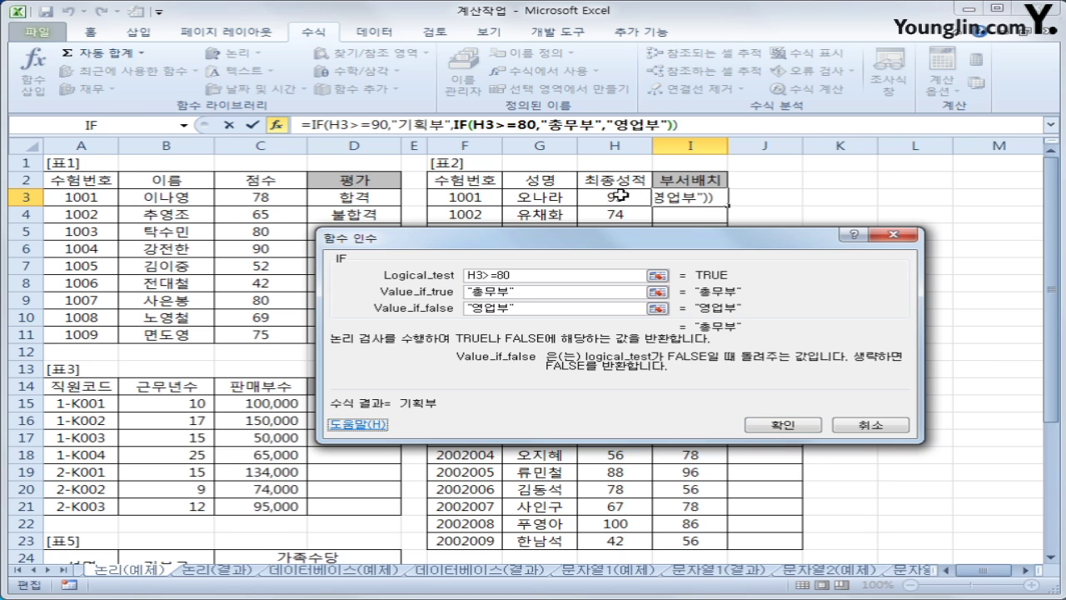
{"action": "left_click", "coordinate": [783, 424]}
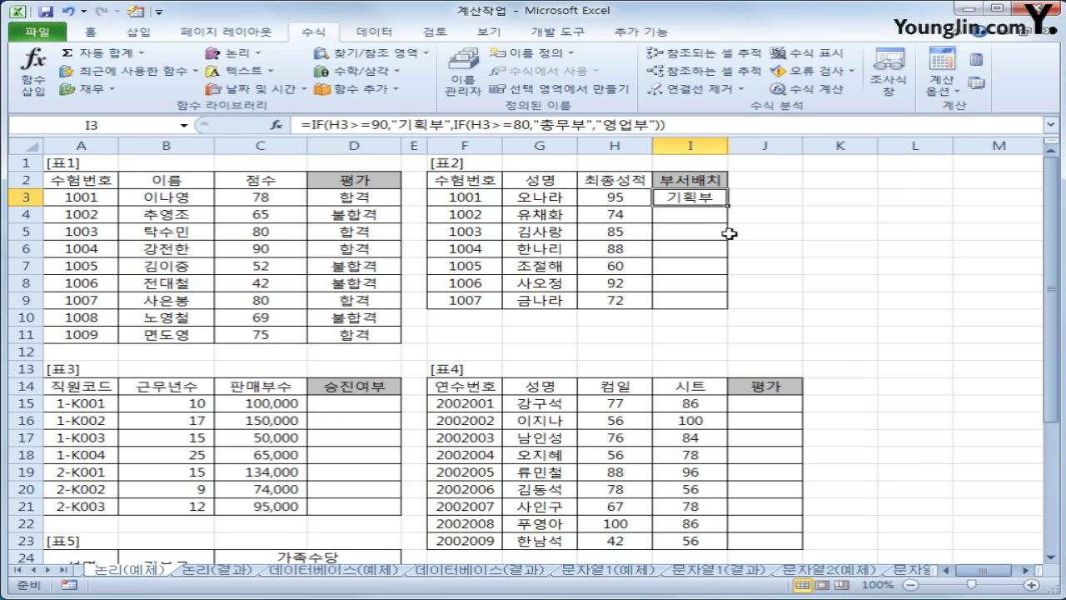
Step: Fill the I3 formula down the 부서배치 column to I9
{"action": "left_click", "coordinate": [726, 210]}
{"action": "left_click", "coordinate": [690, 198]}
{"action": "double_click", "coordinate": [727, 205]}
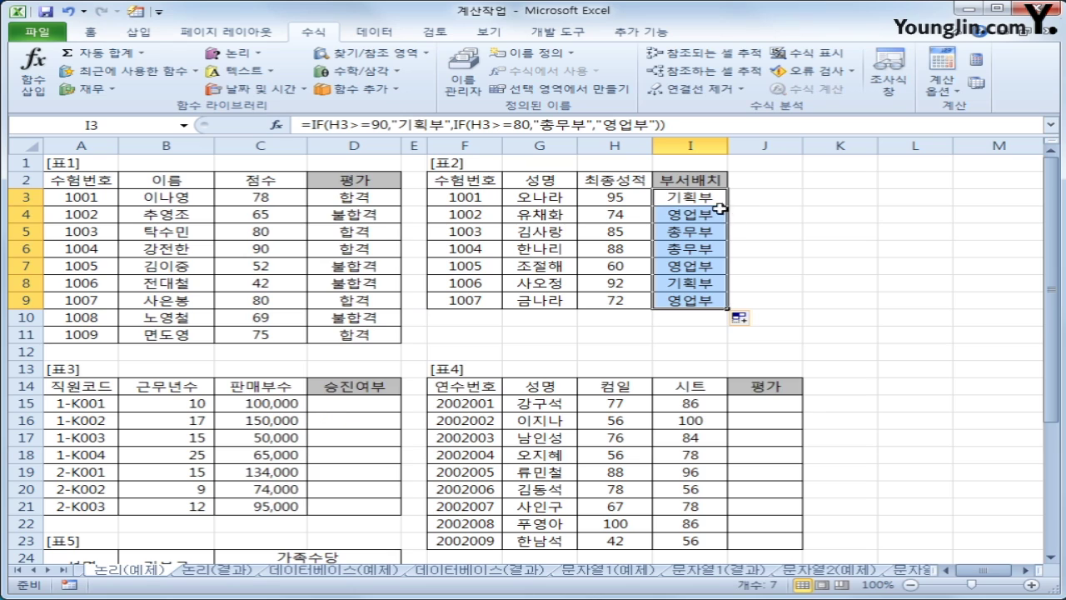
Step: Start an IF function in D15 of [표3] and nest an AND function from the 논리 category as its logical test
{"action": "left_click", "coordinate": [347, 404]}
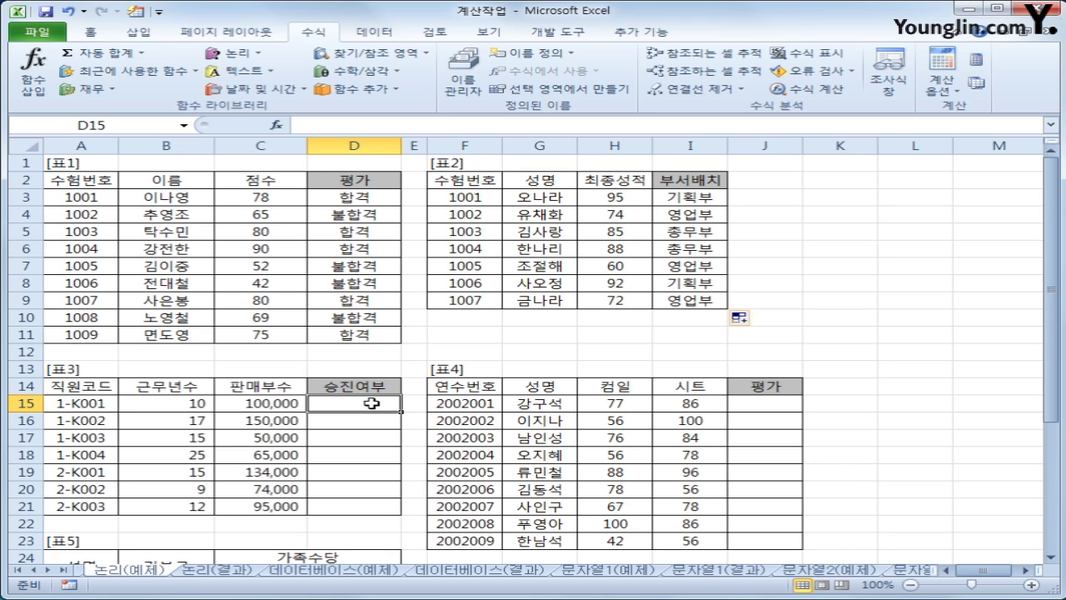
{"action": "left_click", "coordinate": [233, 52]}
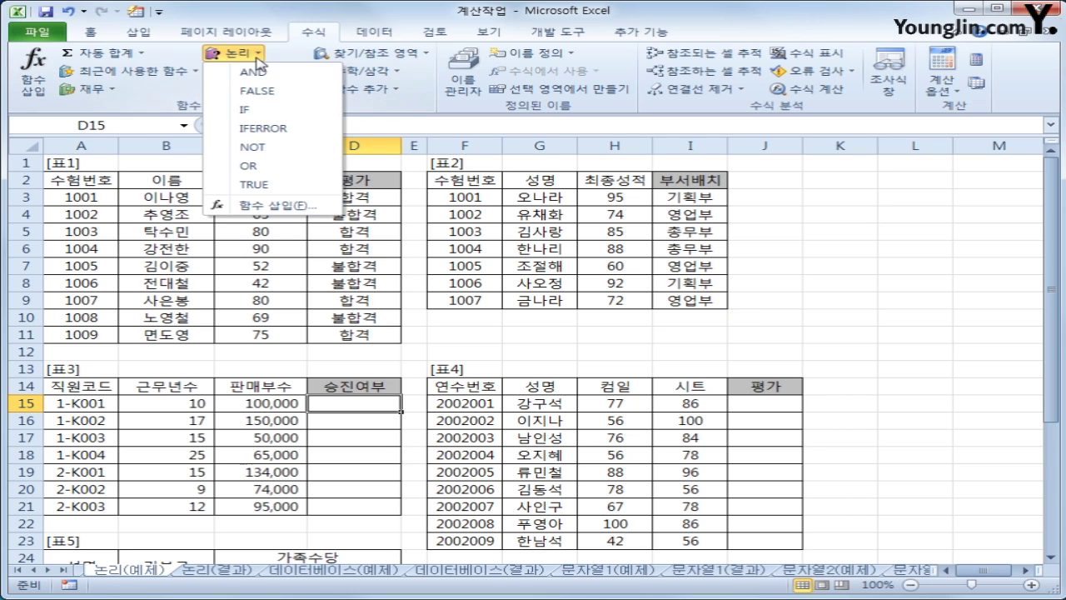
{"action": "left_click", "coordinate": [254, 107]}
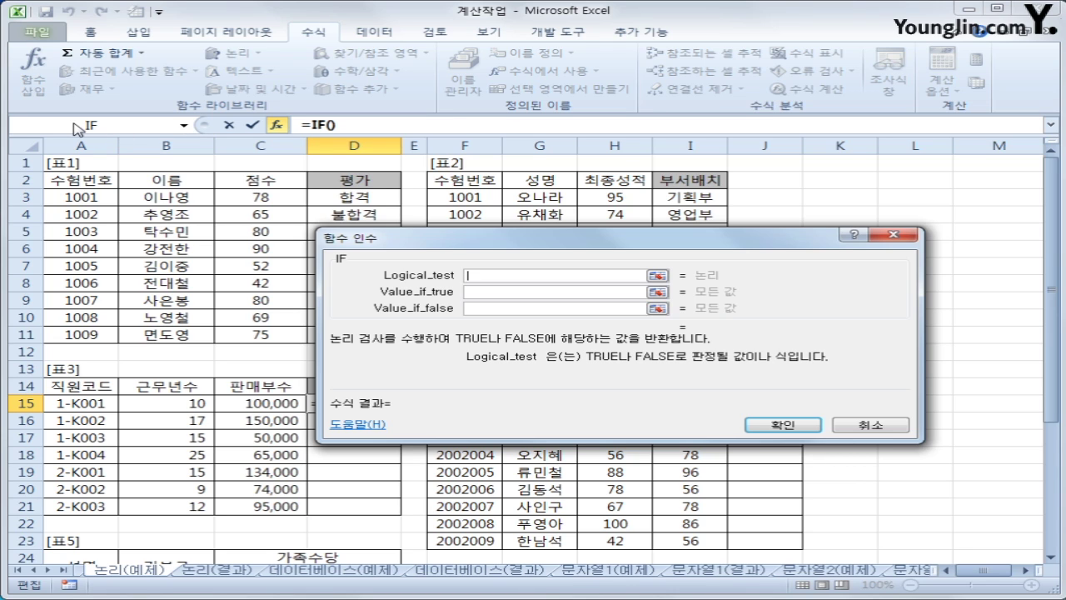
{"action": "left_click", "coordinate": [184, 125]}
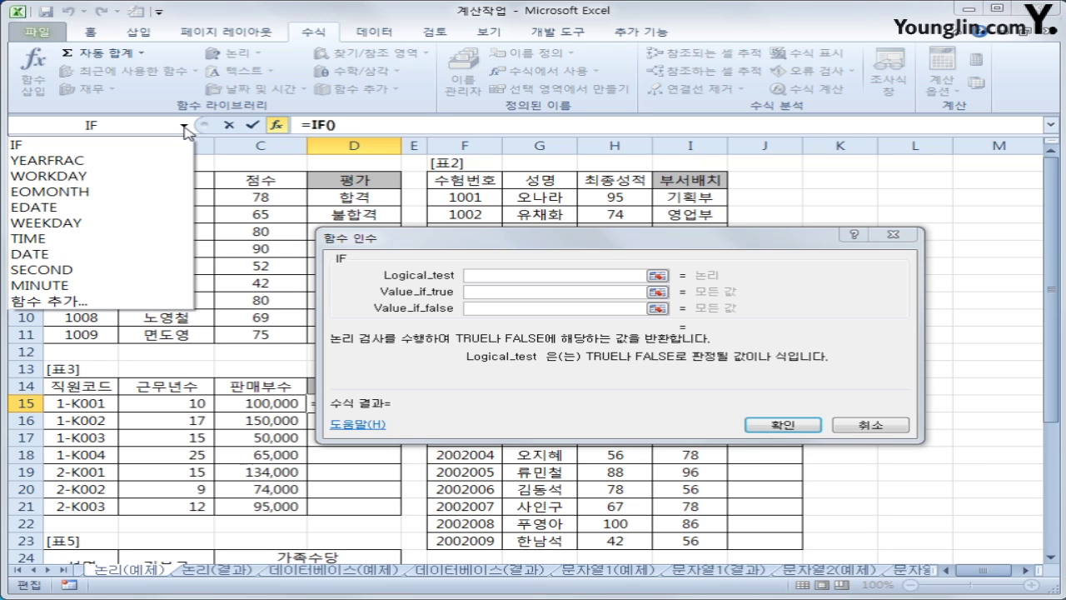
{"action": "left_click", "coordinate": [63, 302]}
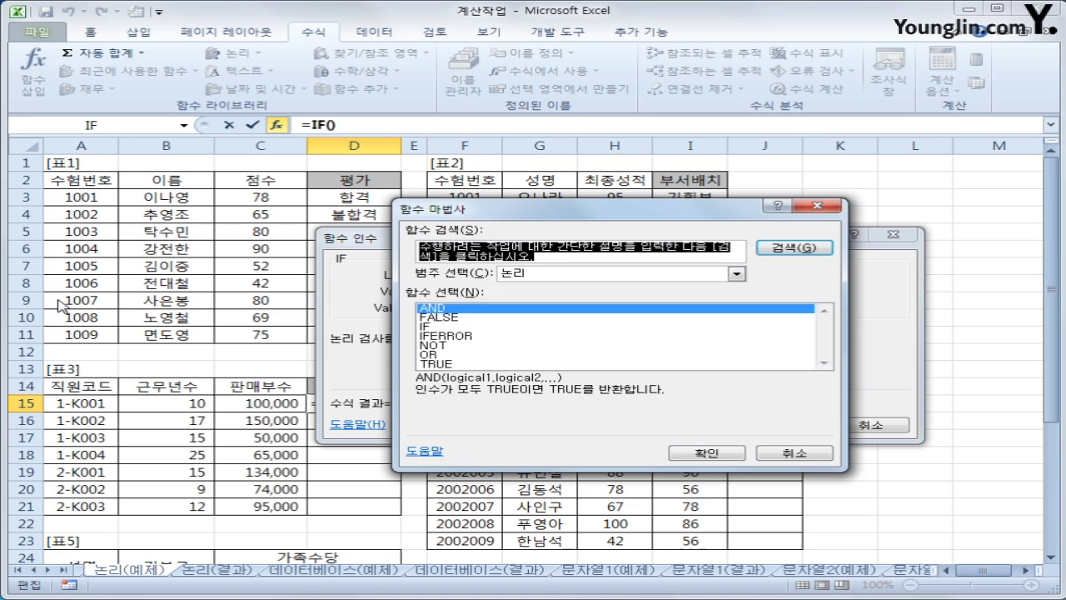
{"action": "left_click", "coordinate": [597, 278]}
{"action": "left_click", "coordinate": [596, 279]}
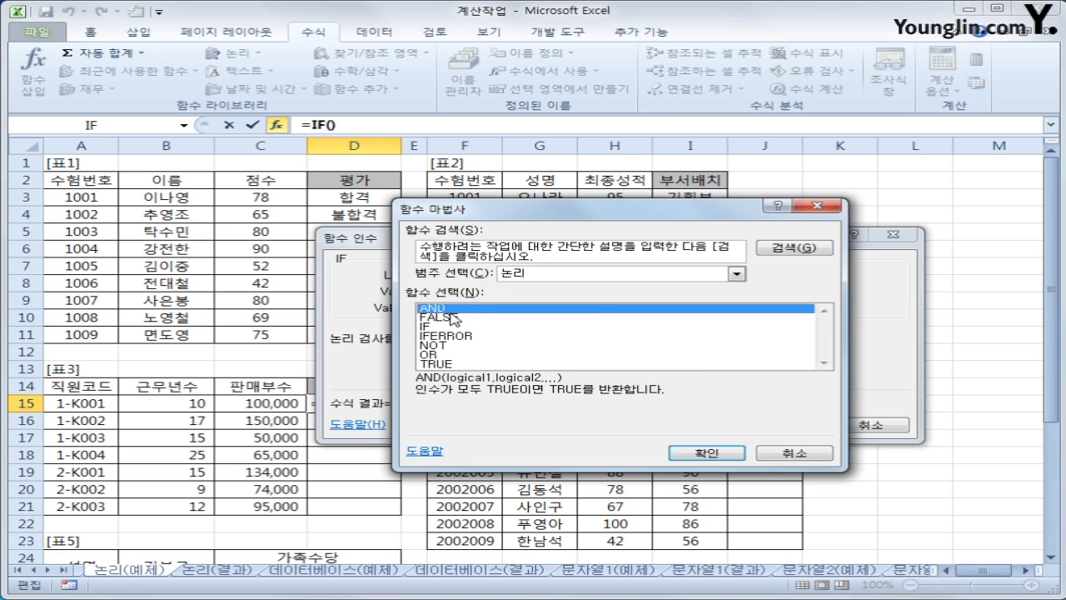
{"action": "left_click", "coordinate": [690, 452]}
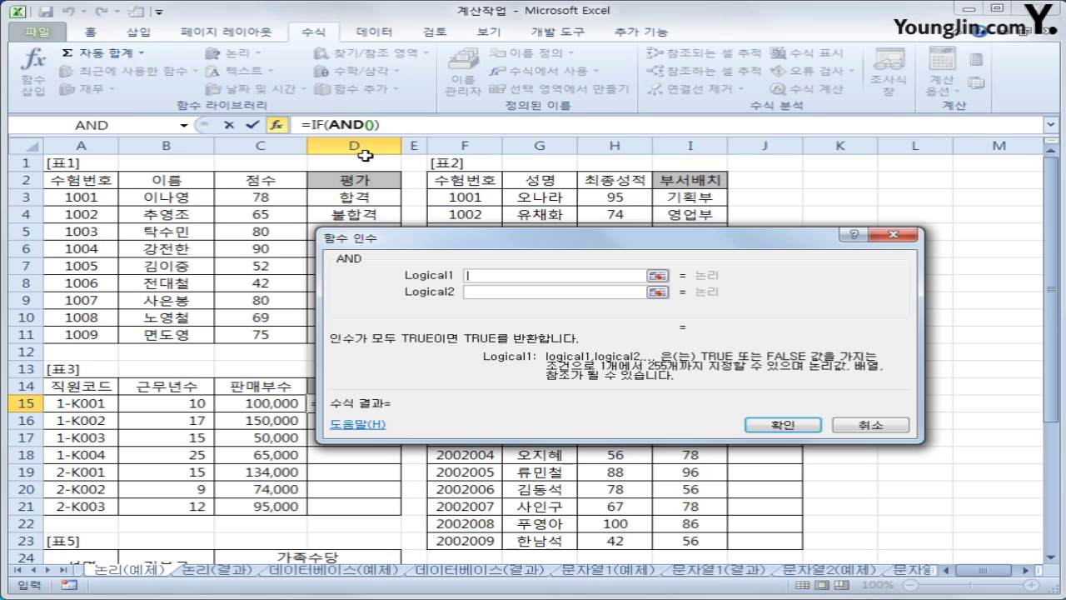
Step: Set the nested AND function's conditions in D15 to B15>=15 and C15>=100000
{"action": "left_click", "coordinate": [200, 404]}
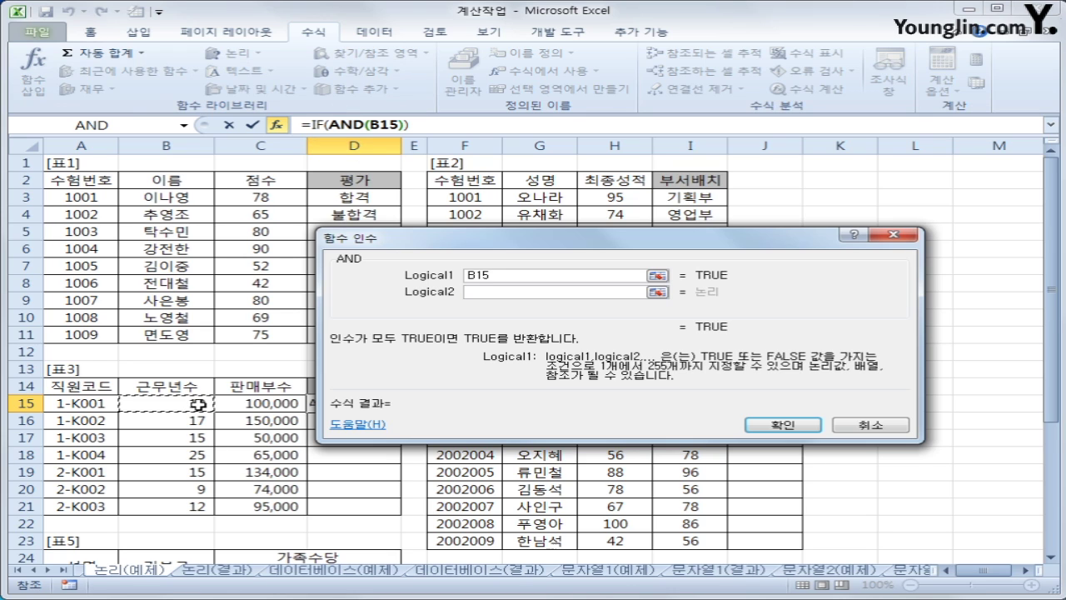
{"action": "type", "text": ">=15"}
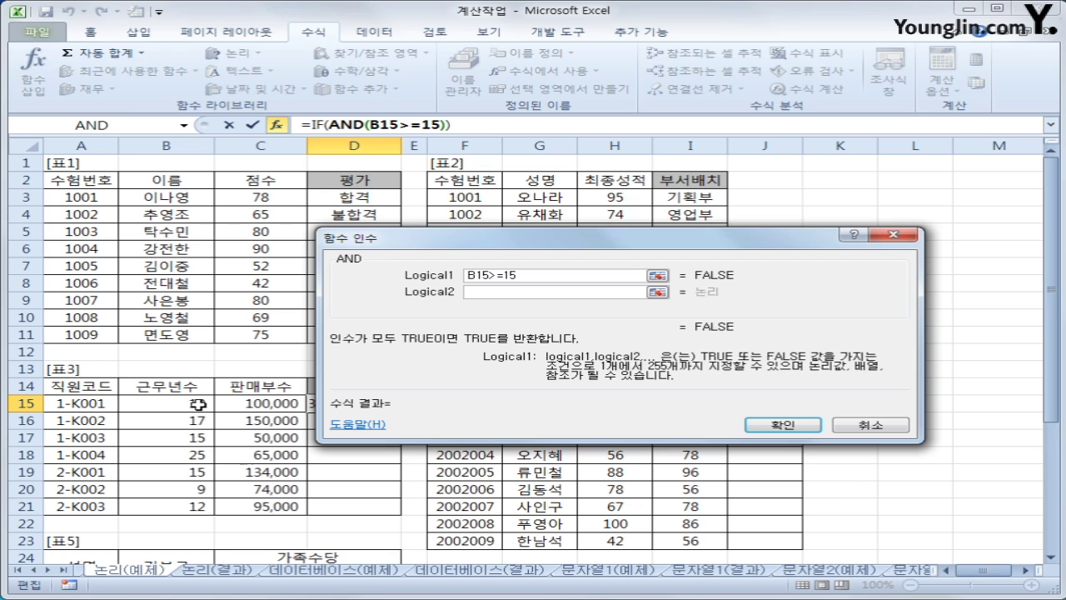
{"action": "left_click", "coordinate": [488, 292]}
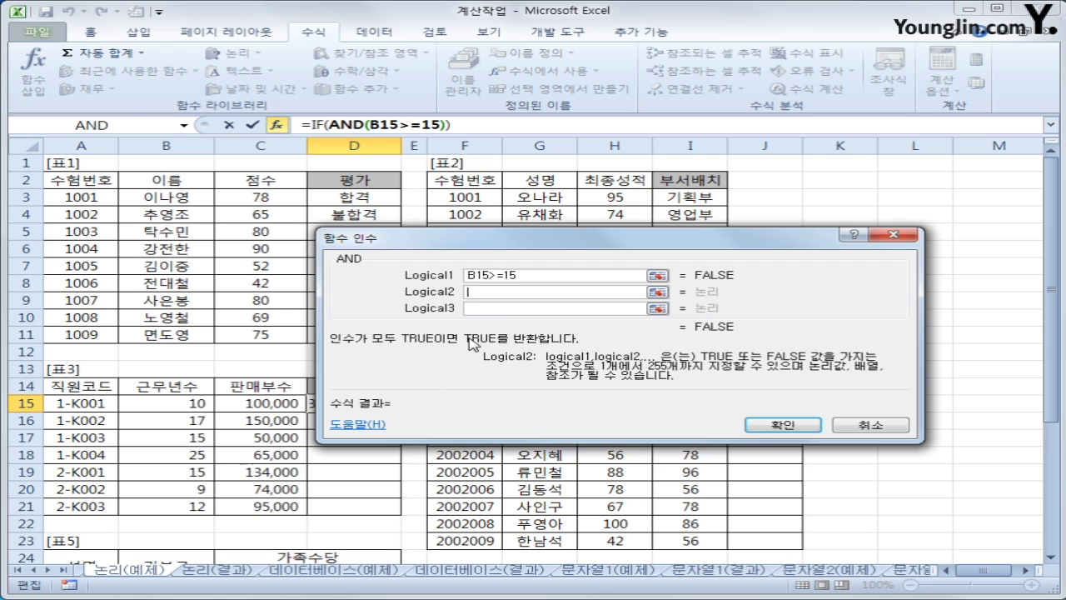
{"action": "left_click", "coordinate": [274, 393]}
{"action": "left_click", "coordinate": [275, 400]}
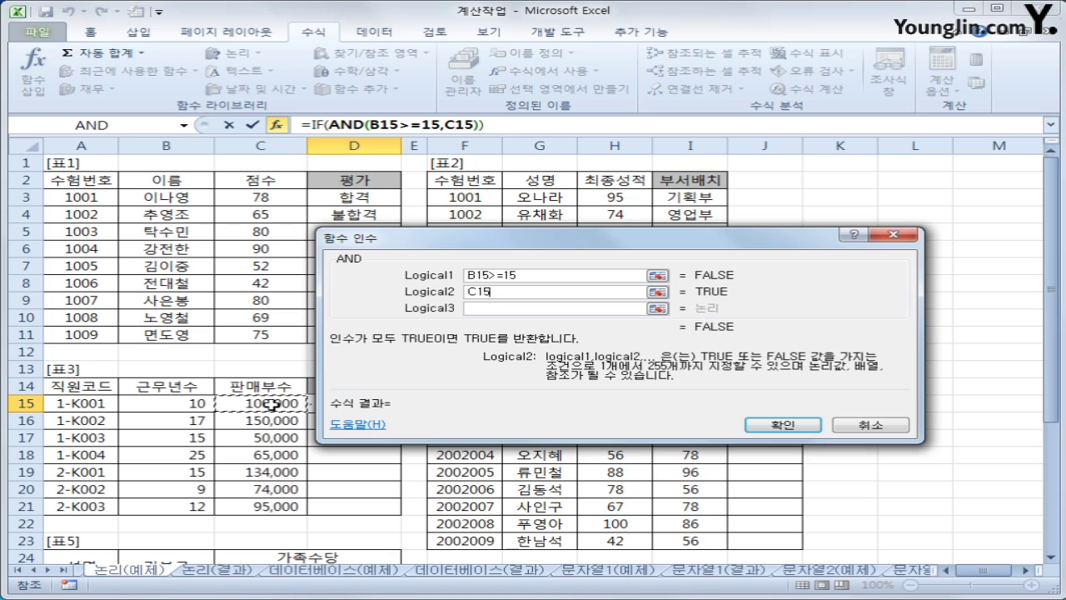
{"action": "type", "text": ">=1"}
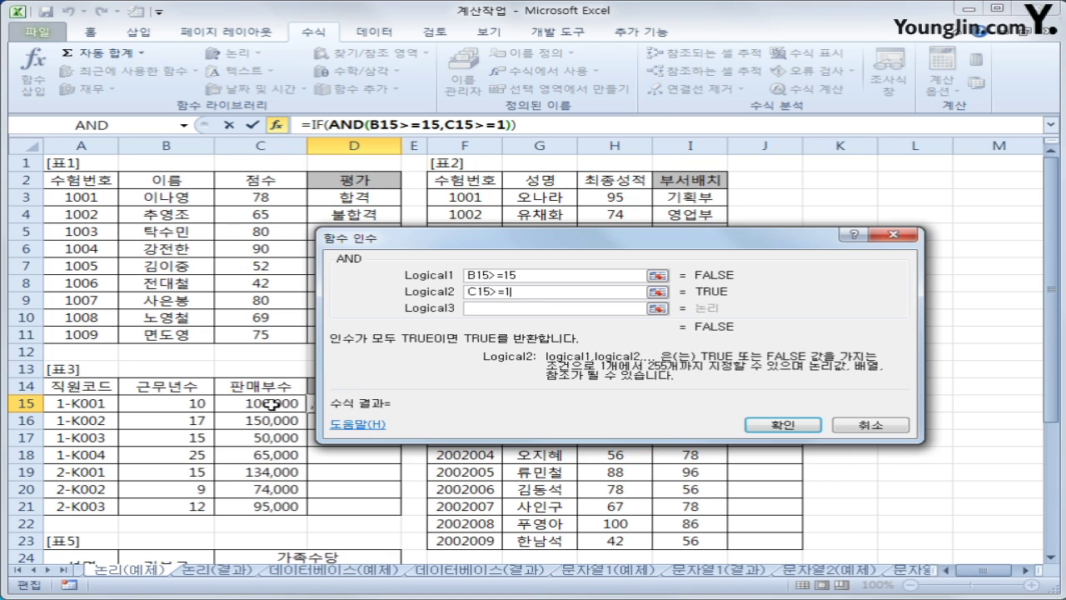
{"action": "type", "text": "00000"}
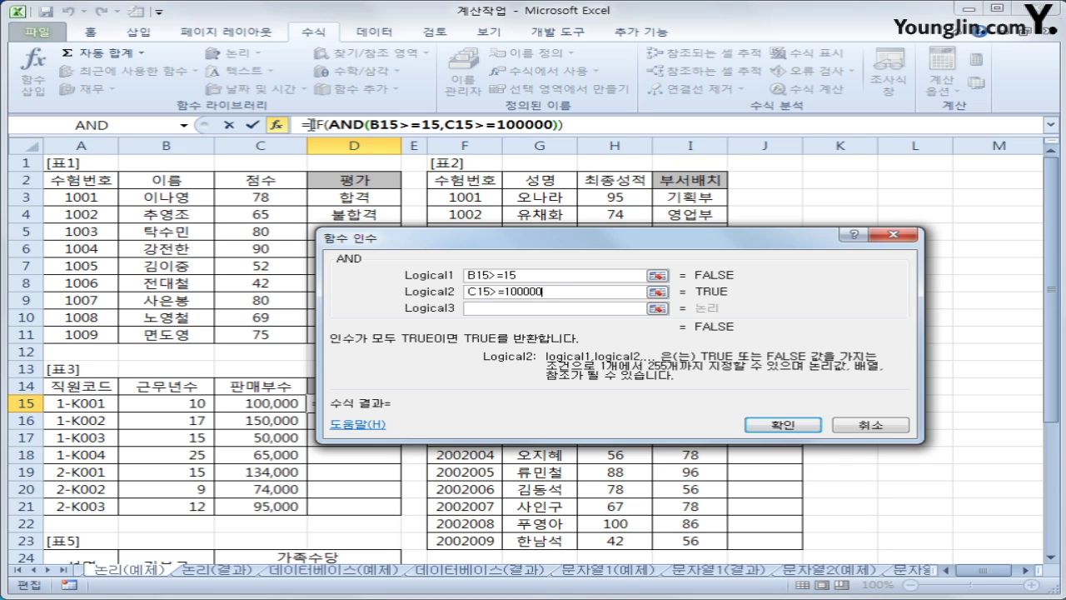
Step: Complete the outer IF in D15 with "승진" as the true value and "" as the false value, and fill it down to D21
{"action": "left_click", "coordinate": [560, 125]}
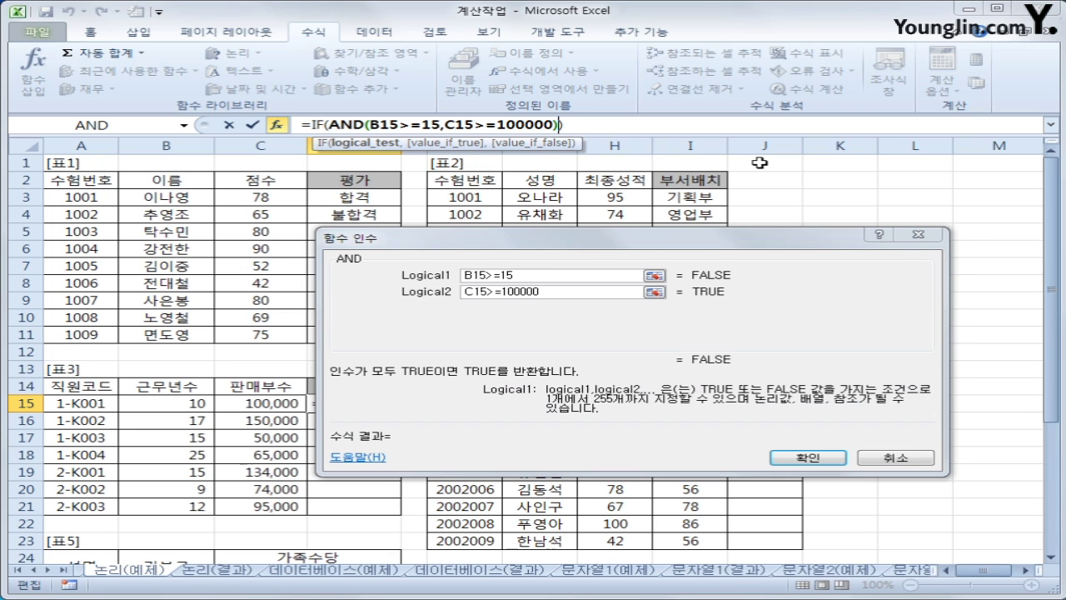
{"action": "type", "text": ","}
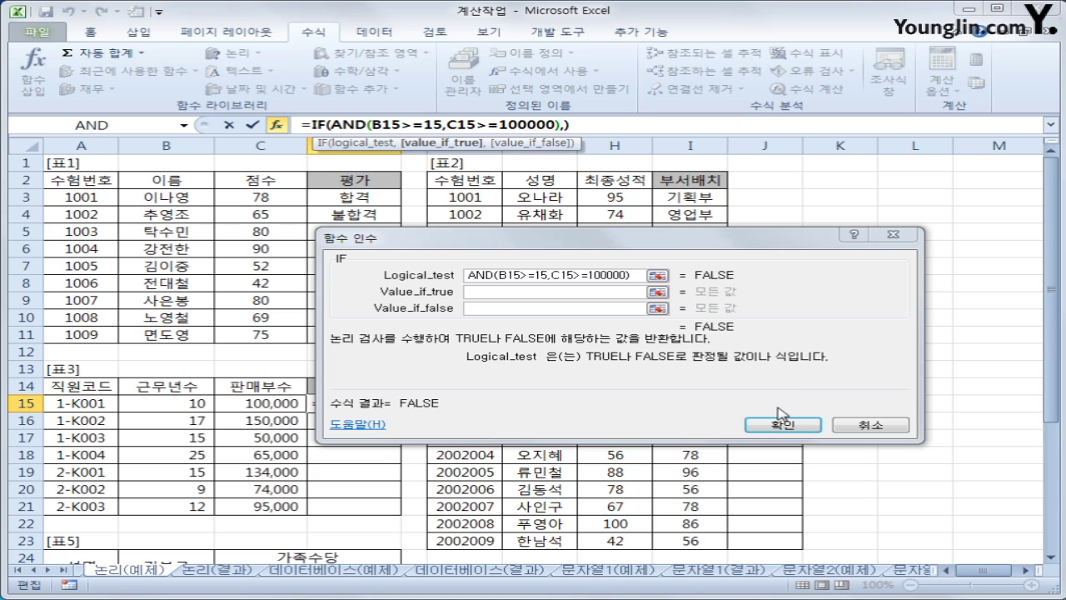
{"action": "left_click", "coordinate": [502, 292]}
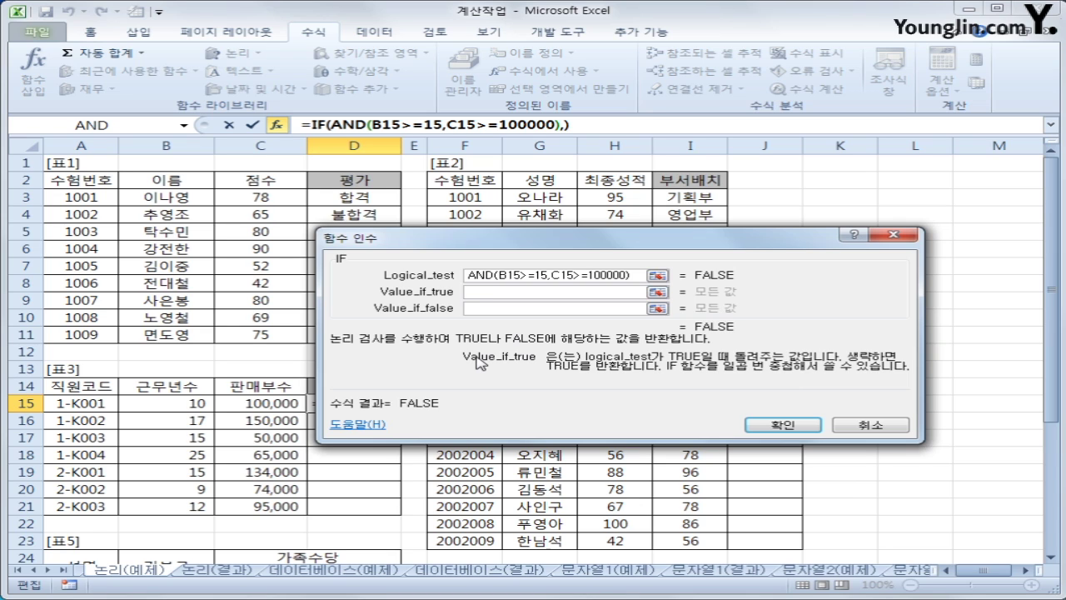
{"action": "type", "text": "\"승진\""}
{"action": "key", "text": "Tab"}
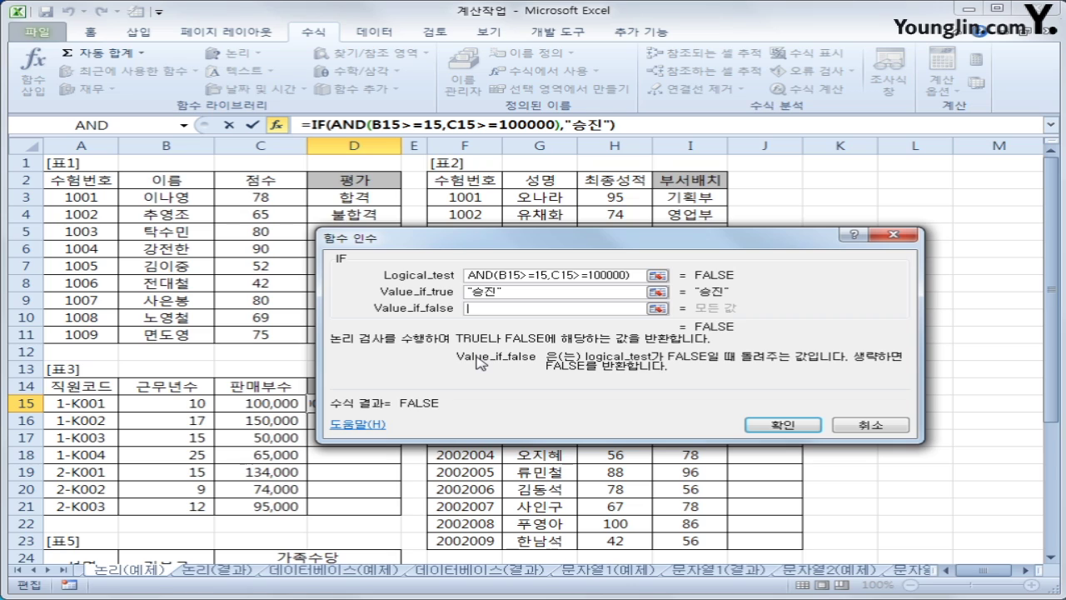
{"action": "type", "text": "\"\""}
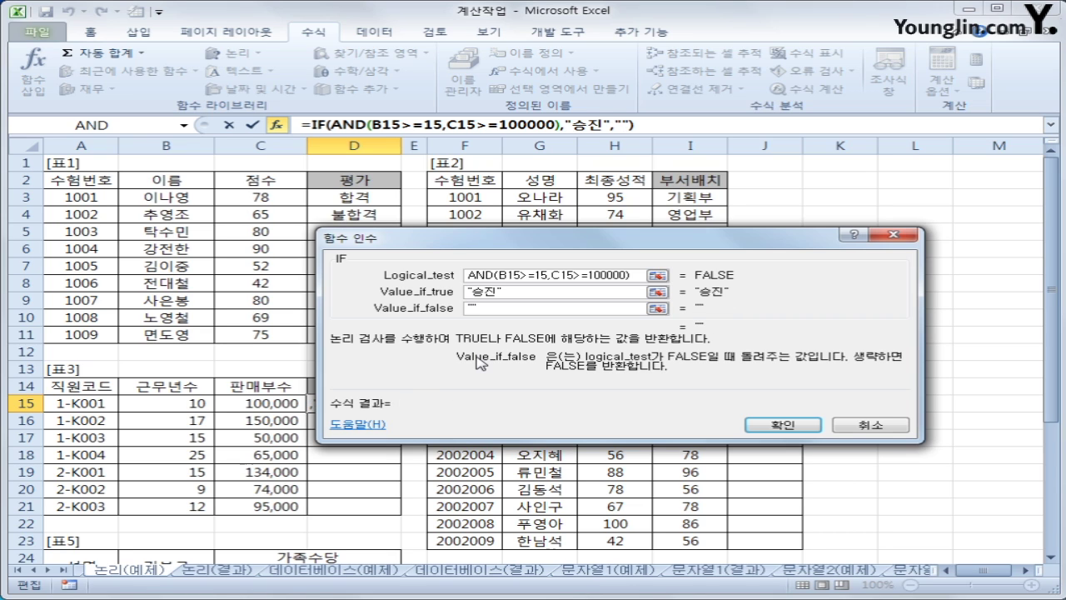
{"action": "left_click", "coordinate": [812, 425]}
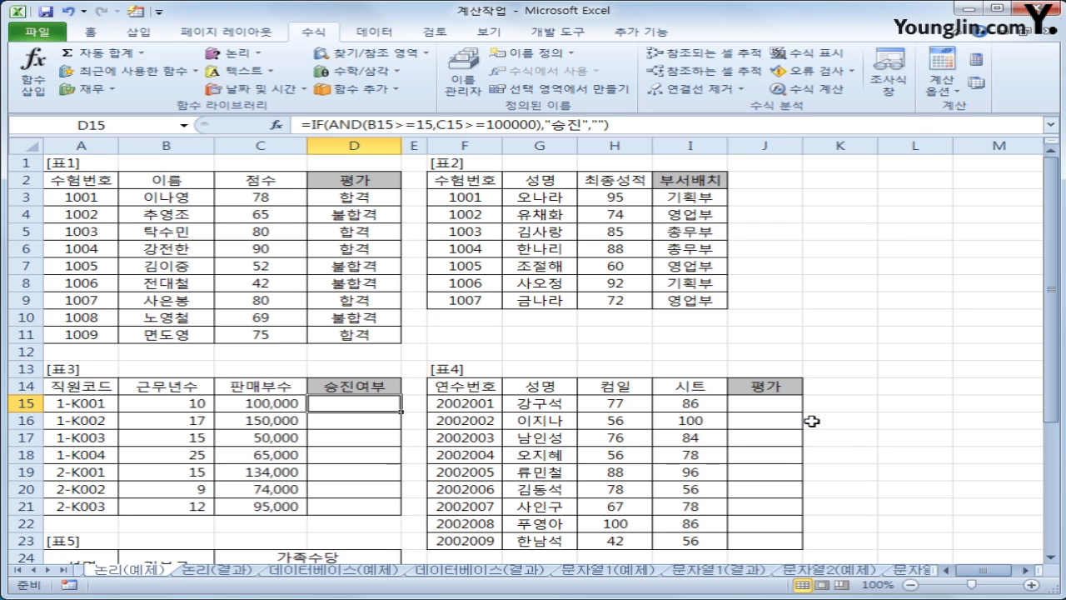
{"action": "double_click", "coordinate": [402, 412]}
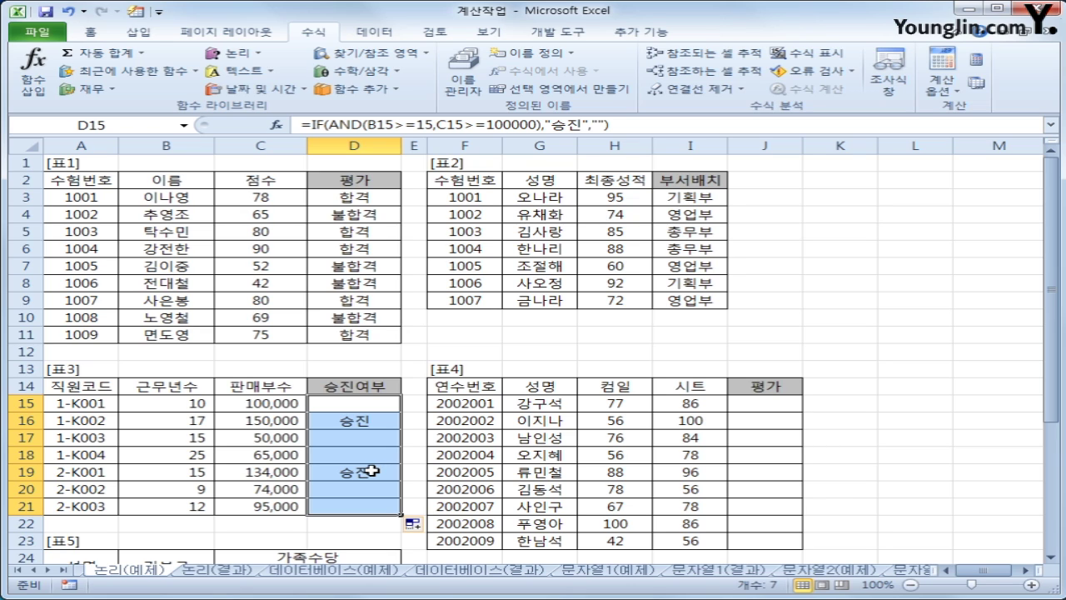
Step: Start an IF function in J15 of [표4] and nest an OR function from the 논리 category as its logical test
{"action": "left_click", "coordinate": [787, 403]}
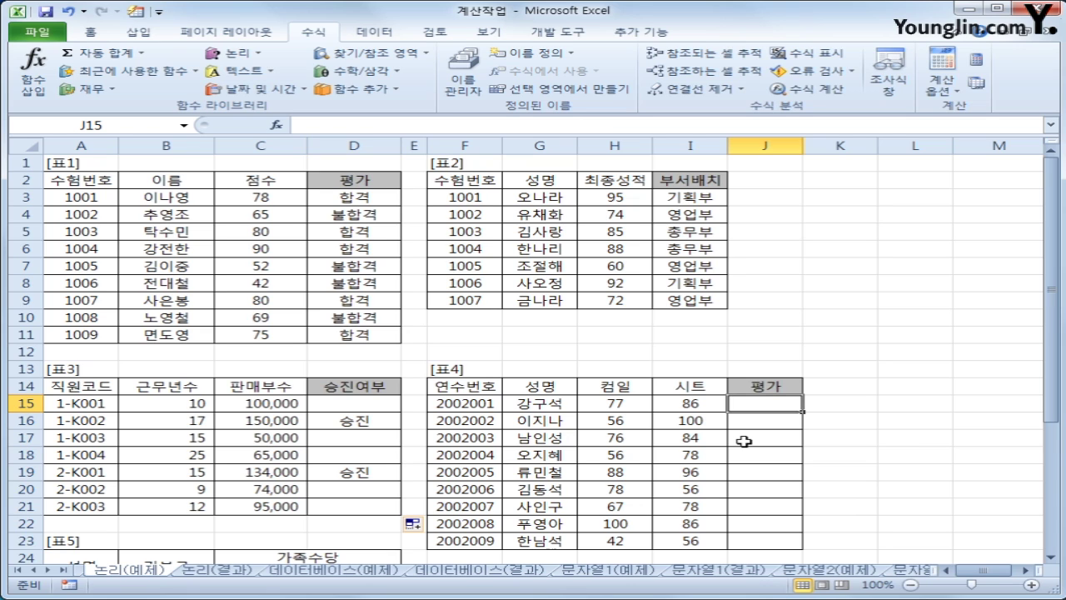
{"action": "left_click", "coordinate": [638, 407]}
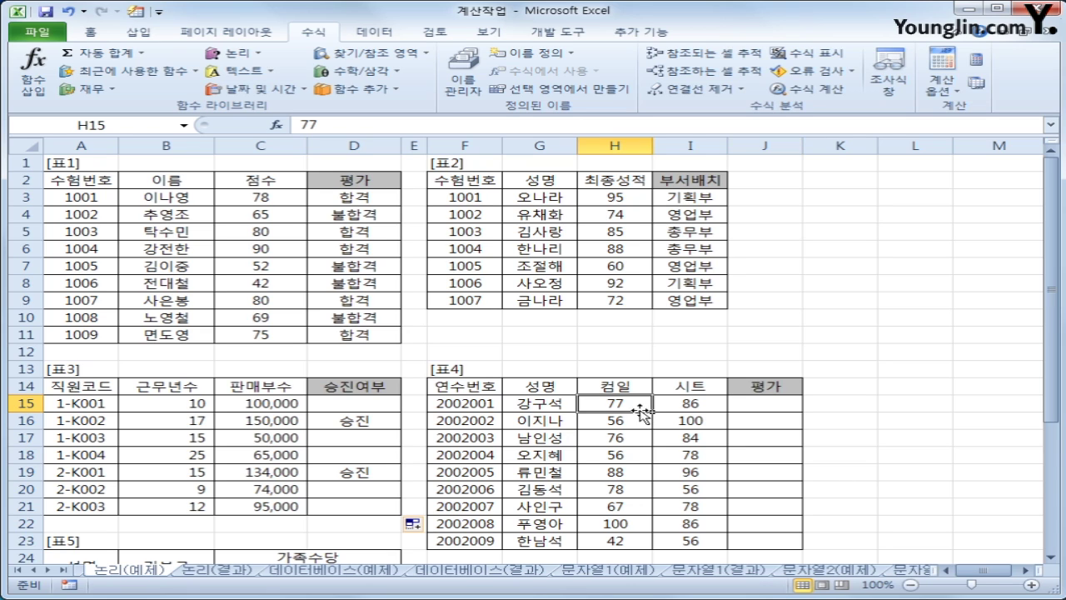
{"action": "left_click", "coordinate": [668, 404]}
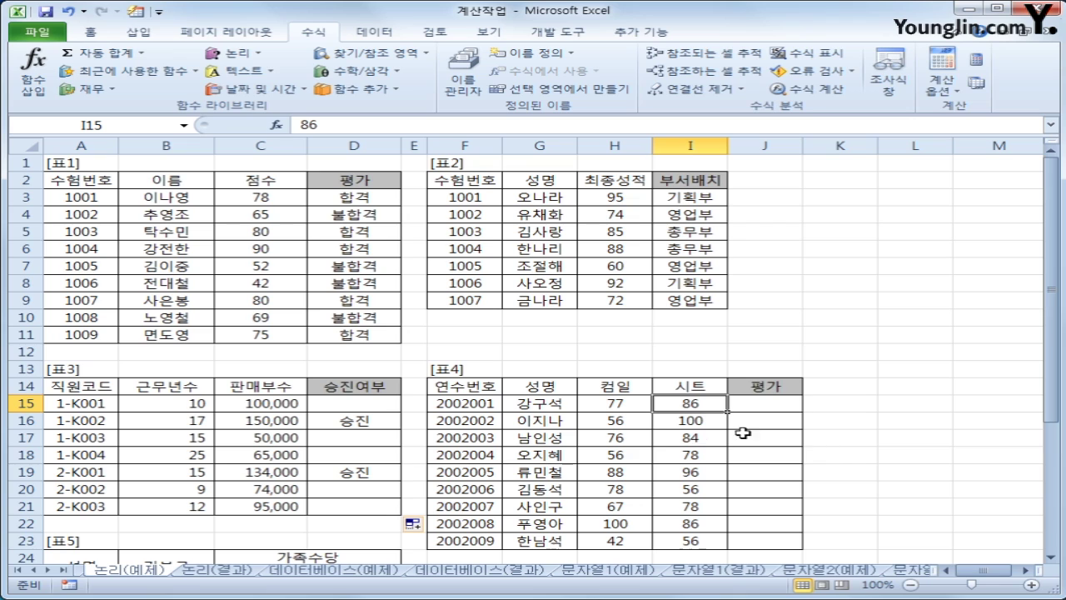
{"action": "left_click", "coordinate": [770, 408]}
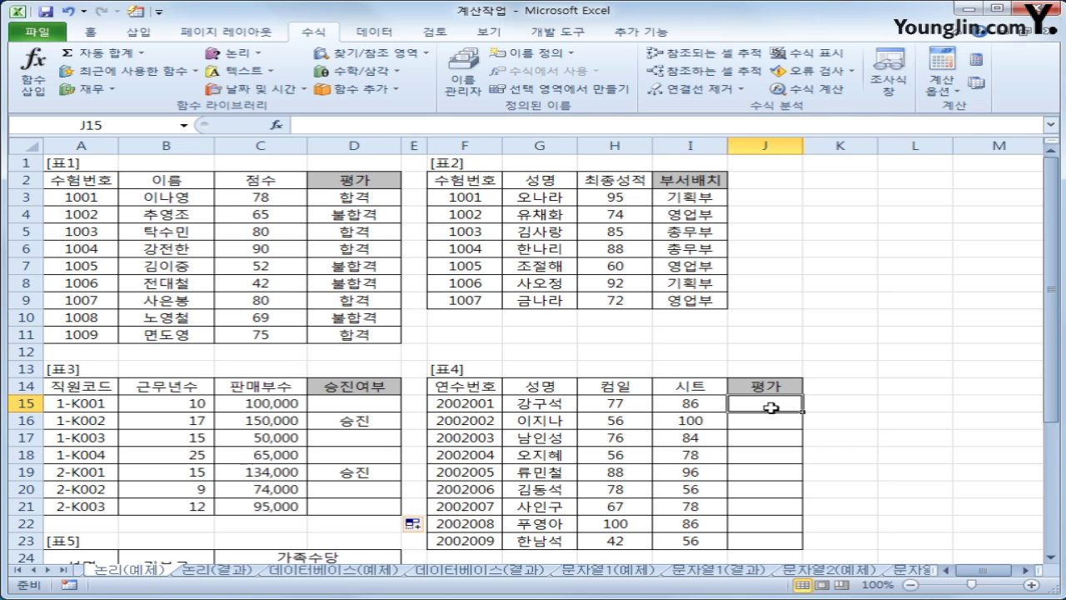
{"action": "scroll", "coordinate": [770, 408], "scroll_direction": "down", "scroll_amount": 4}
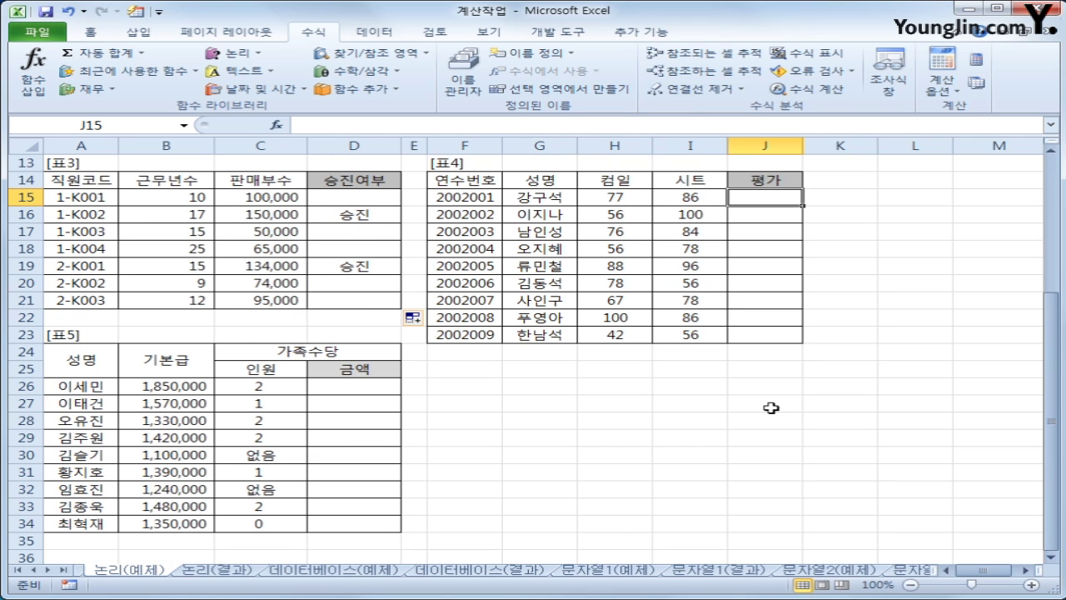
{"action": "left_click", "coordinate": [235, 52]}
{"action": "left_click", "coordinate": [248, 114]}
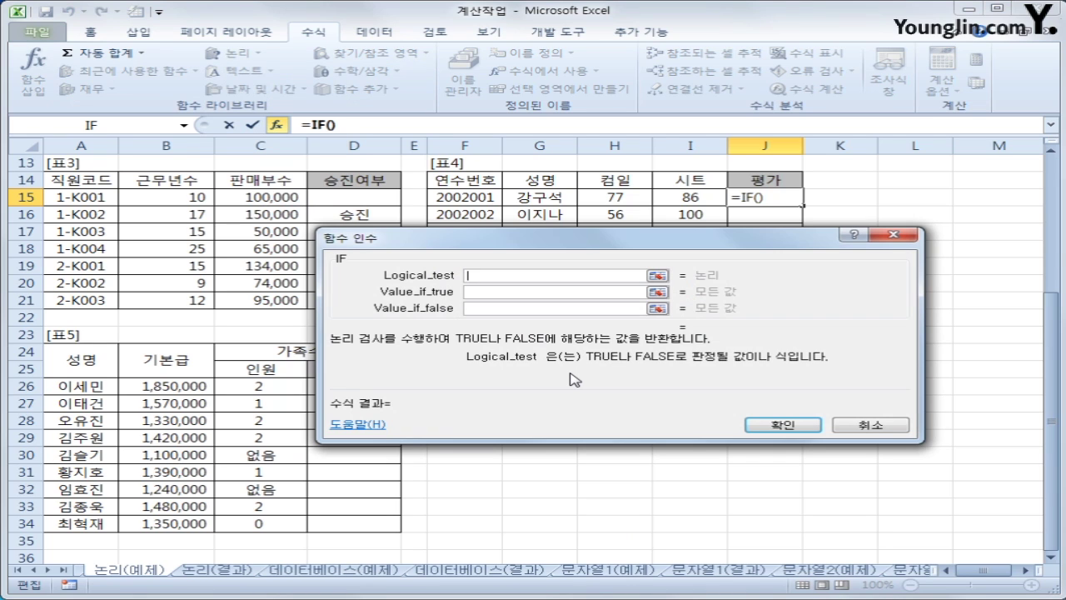
{"action": "left_click", "coordinate": [185, 125]}
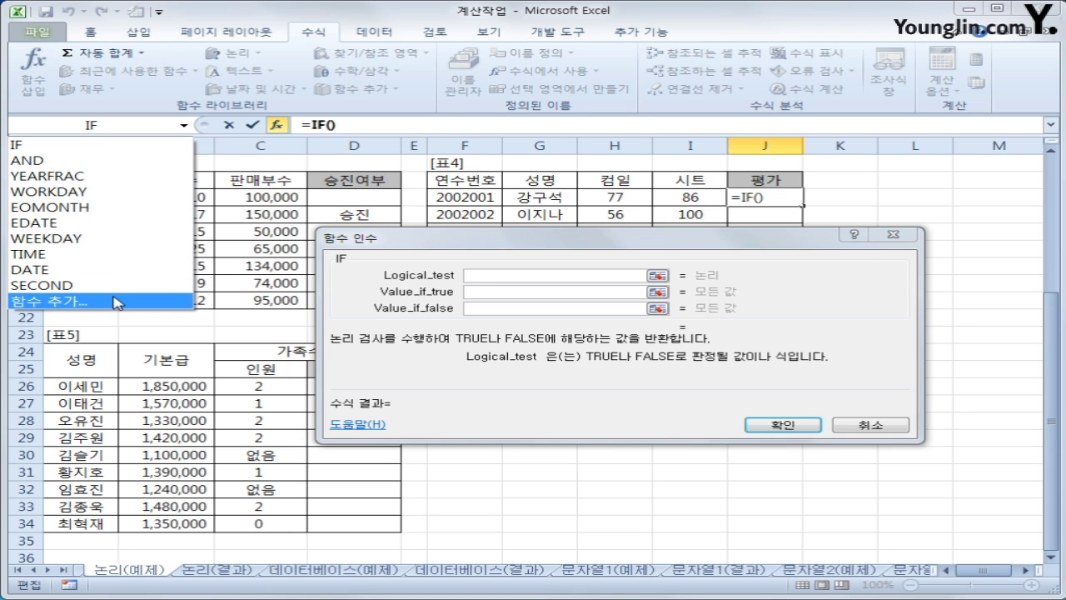
{"action": "left_click", "coordinate": [117, 301]}
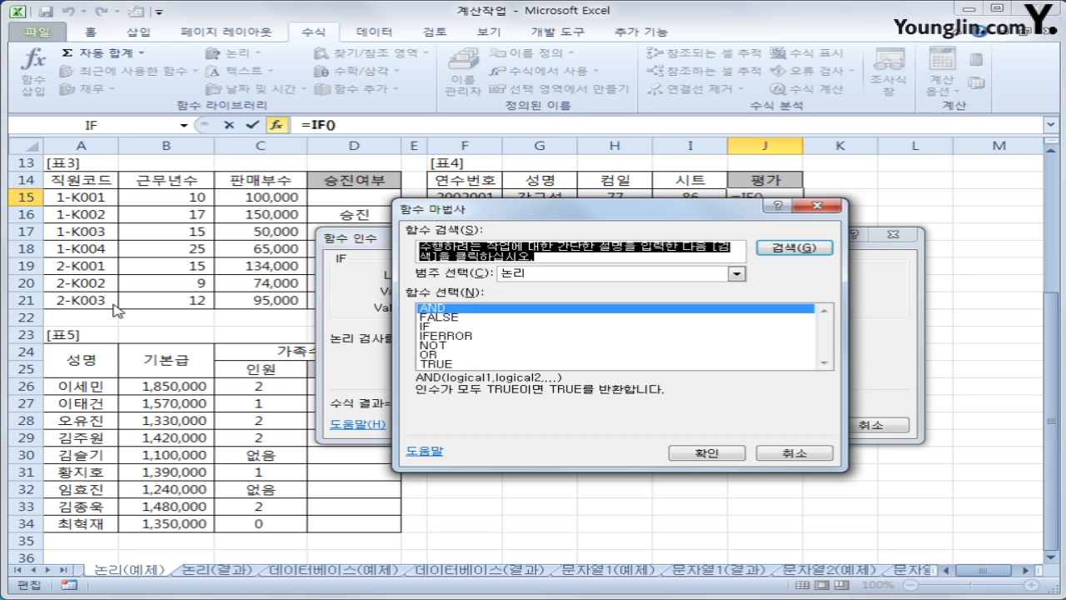
{"action": "left_click", "coordinate": [445, 355]}
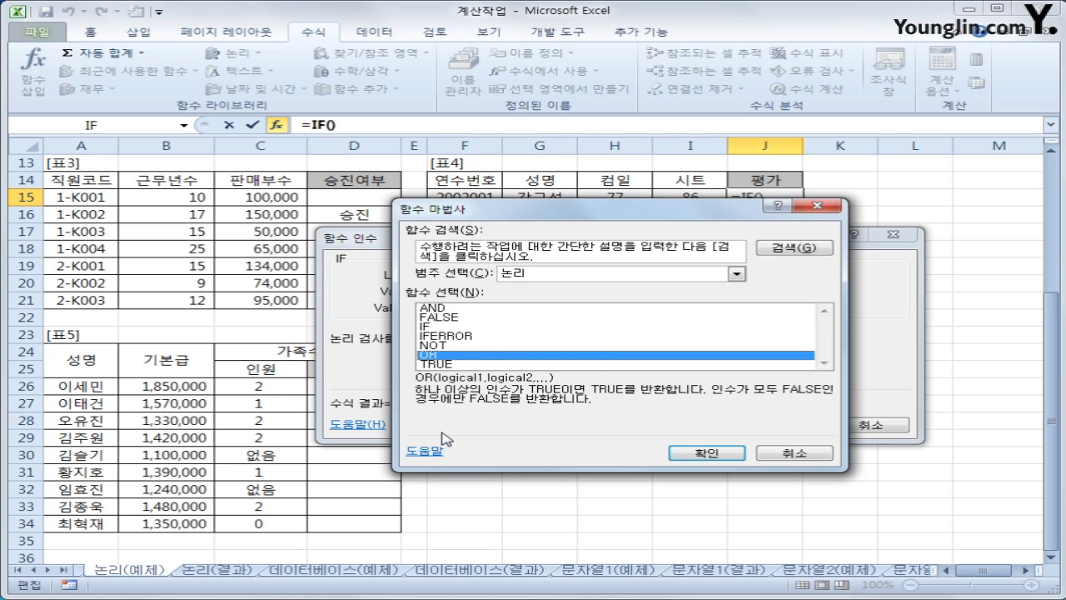
{"action": "left_click", "coordinate": [705, 453]}
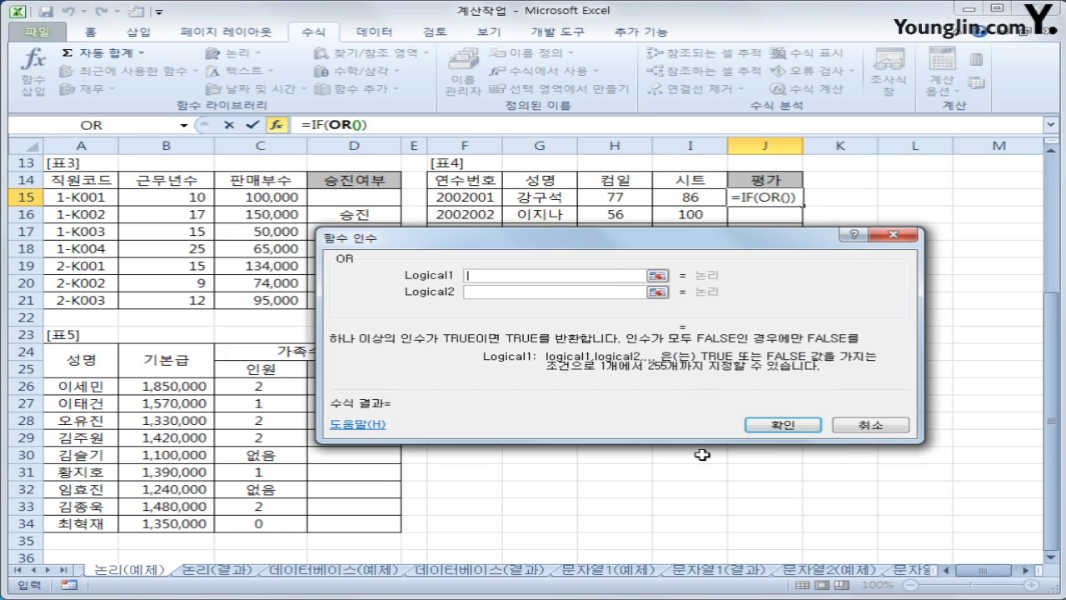
Step: Set the nested OR function's conditions in J15 to H15>=85 and I15>=85
{"action": "left_click", "coordinate": [639, 195]}
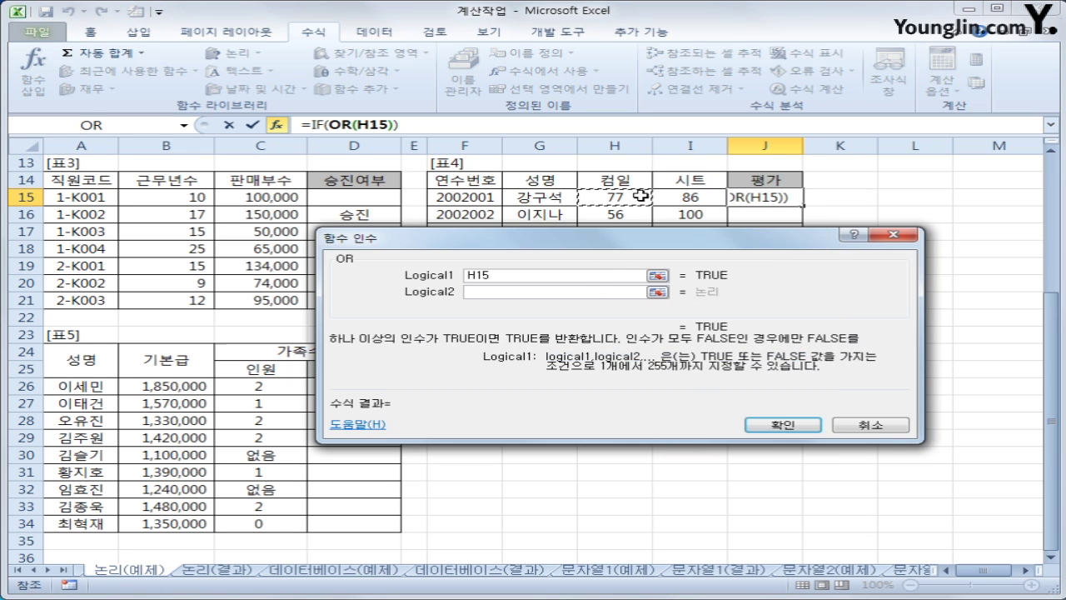
{"action": "type", "text": ">=85"}
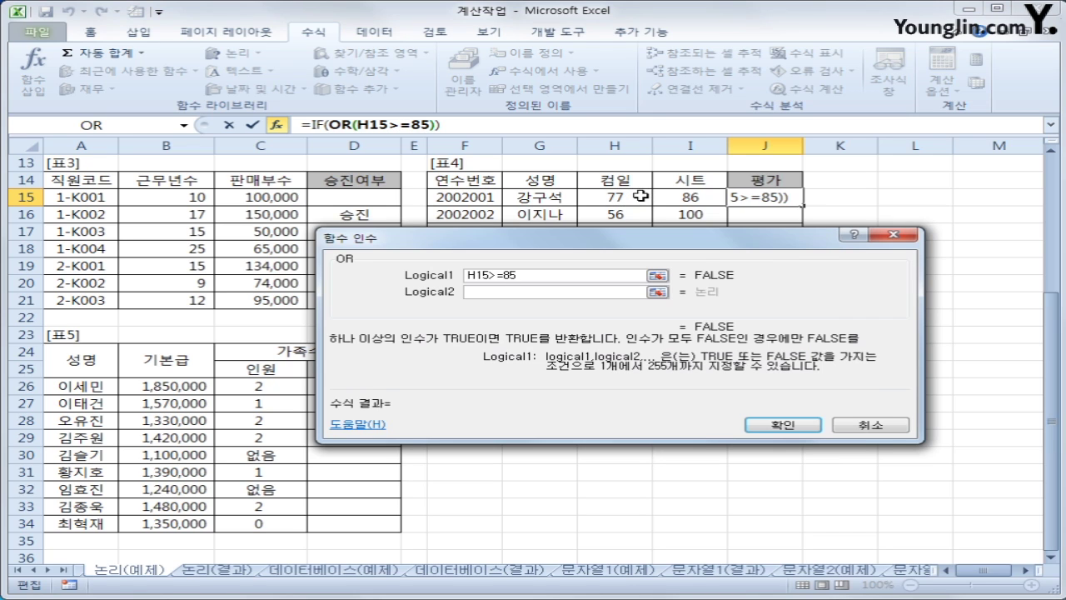
{"action": "left_click", "coordinate": [572, 292]}
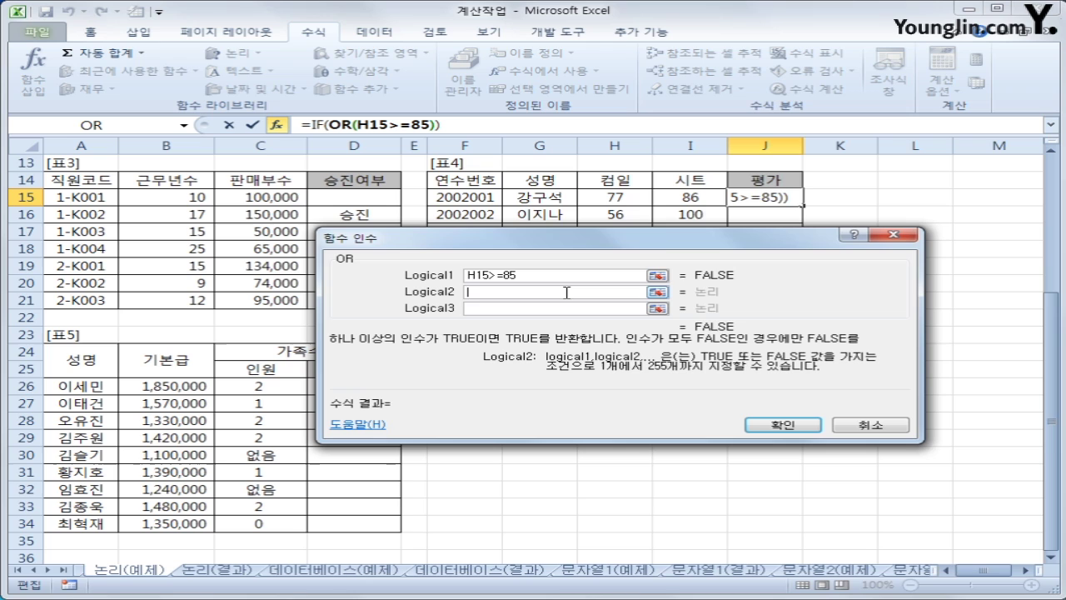
{"action": "left_click", "coordinate": [704, 201]}
{"action": "type", "text": ">=85"}
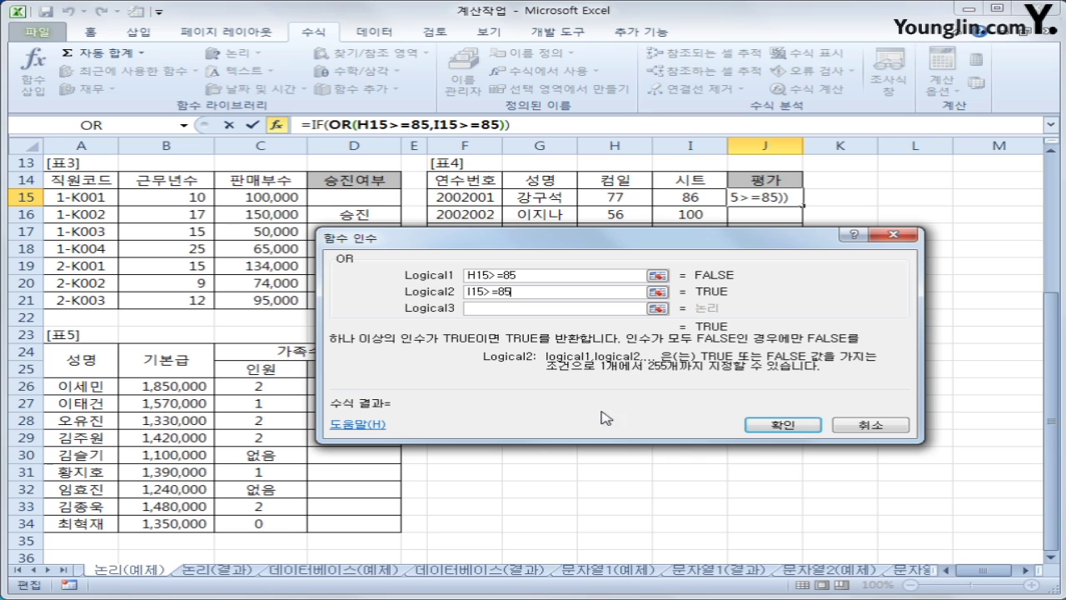
Step: Complete the J15 formula directly in its text with "이수" as the true value and "" as the false value, and enter it
{"action": "left_click", "coordinate": [783, 425]}
{"action": "left_click_drag", "start_coordinate": [834, 375], "coordinate": [408, 298]}
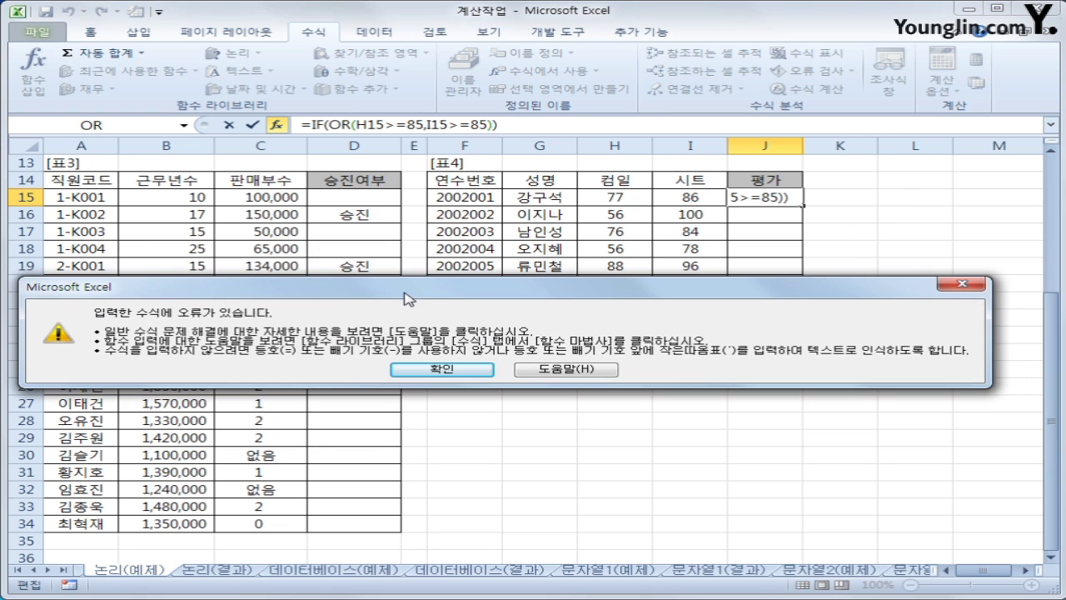
{"action": "left_click", "coordinate": [440, 370]}
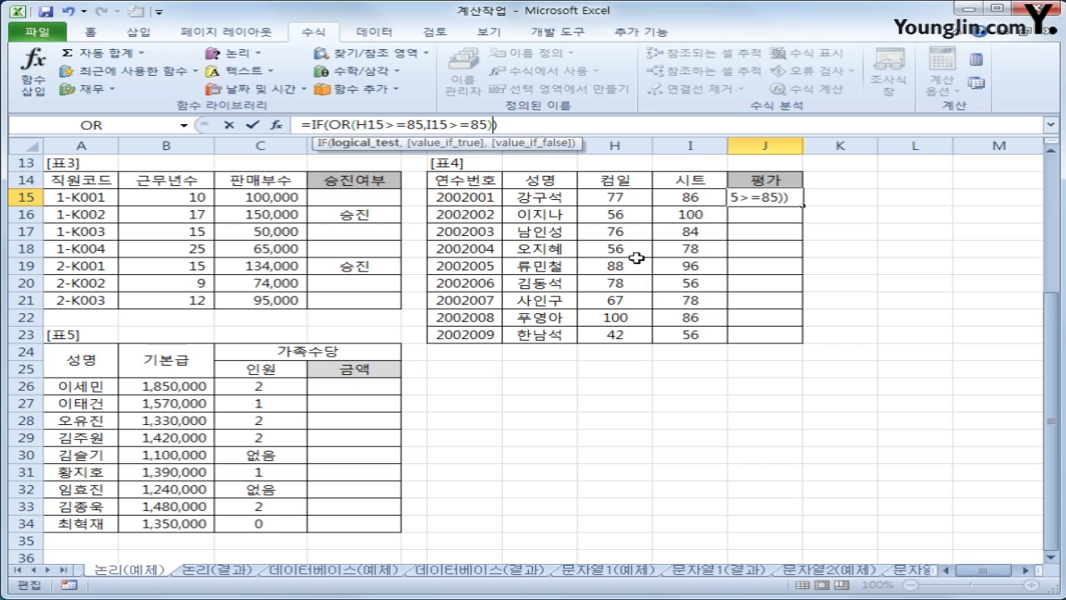
{"action": "type", "text": ","}
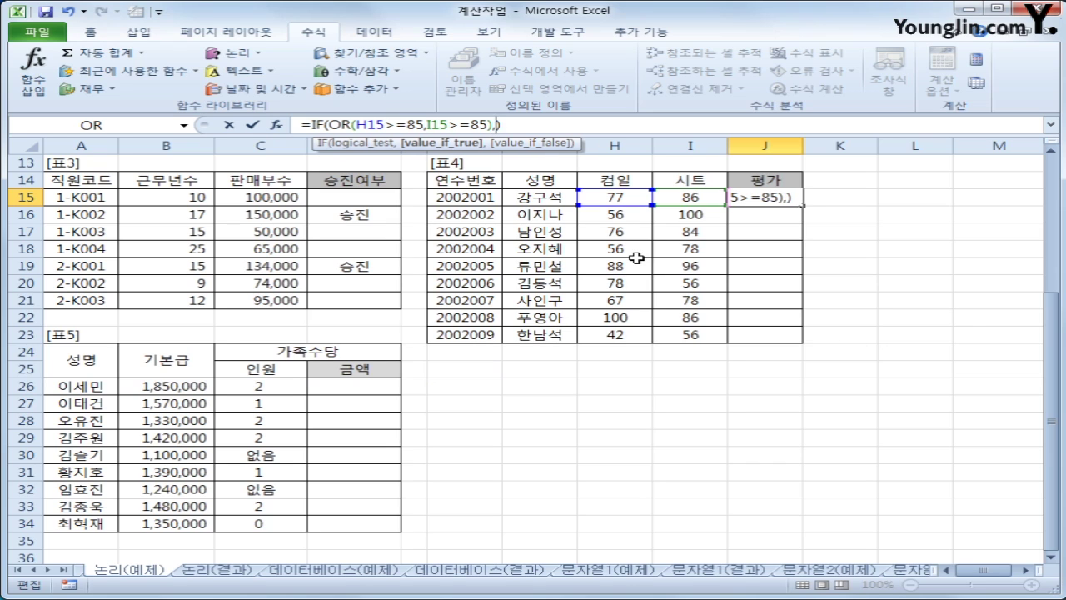
{"action": "type", "text": "\""}
{"action": "type", "text": "이수\",\""}
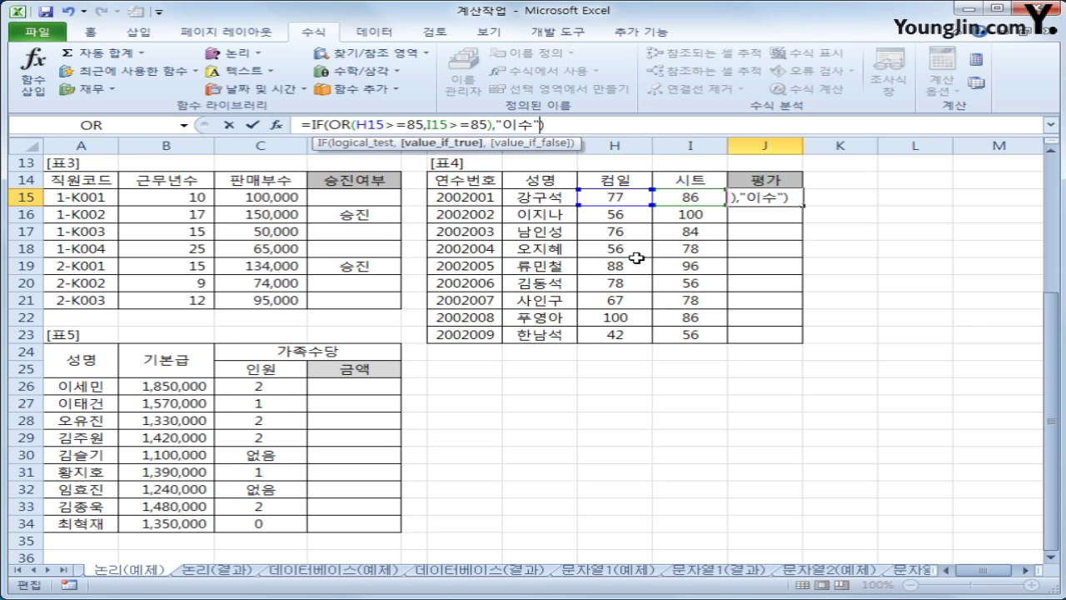
{"action": "type", "text": "\""}
{"action": "key", "text": "Return"}
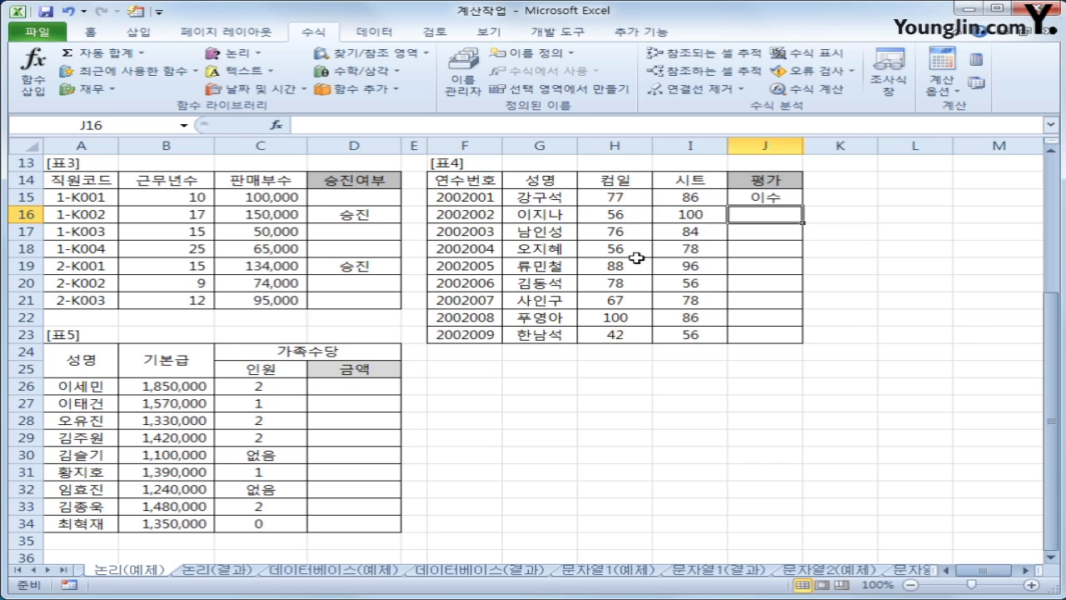
Step: Clear the formula from J15 in the 평가 column of [표4]
{"action": "left_click", "coordinate": [783, 197]}
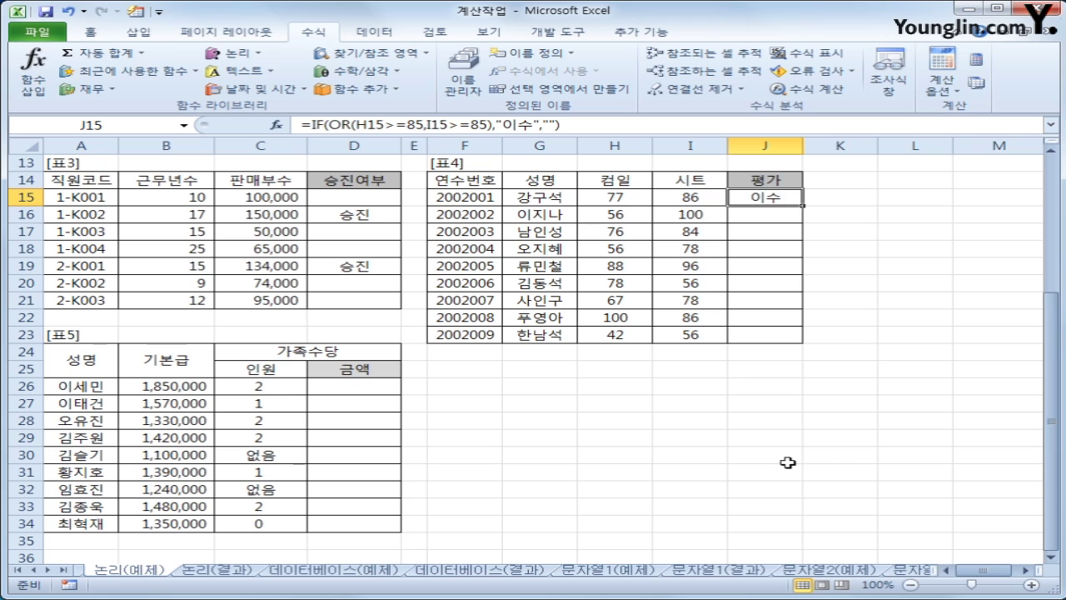
{"action": "key", "text": "Delete"}
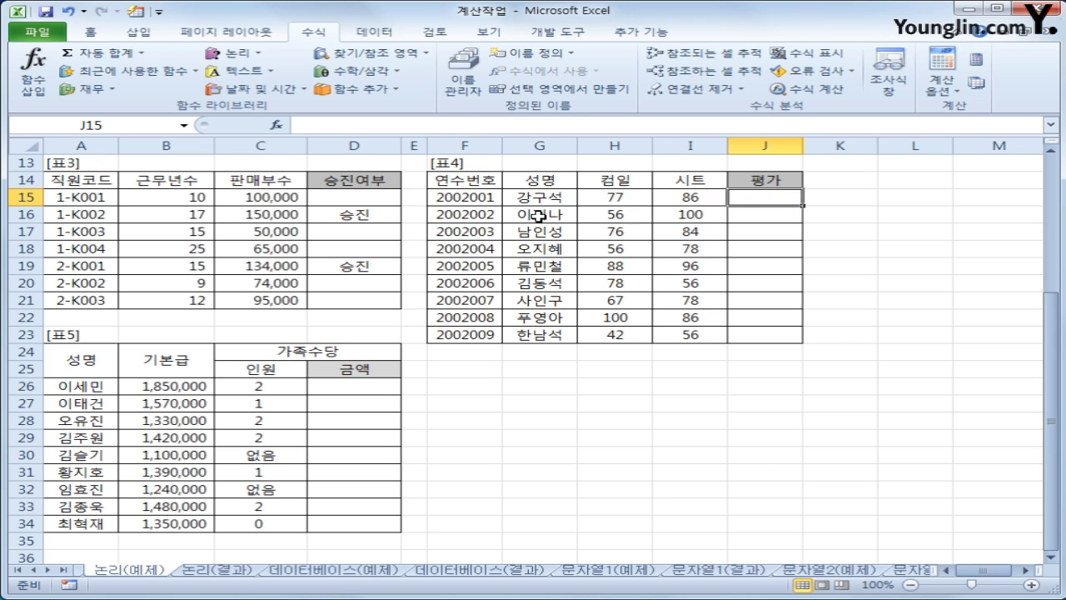
Step: Insert an IF function in J15 of [표4] and nest an OR function from the 논리 category as its logical test
{"action": "left_click", "coordinate": [236, 55]}
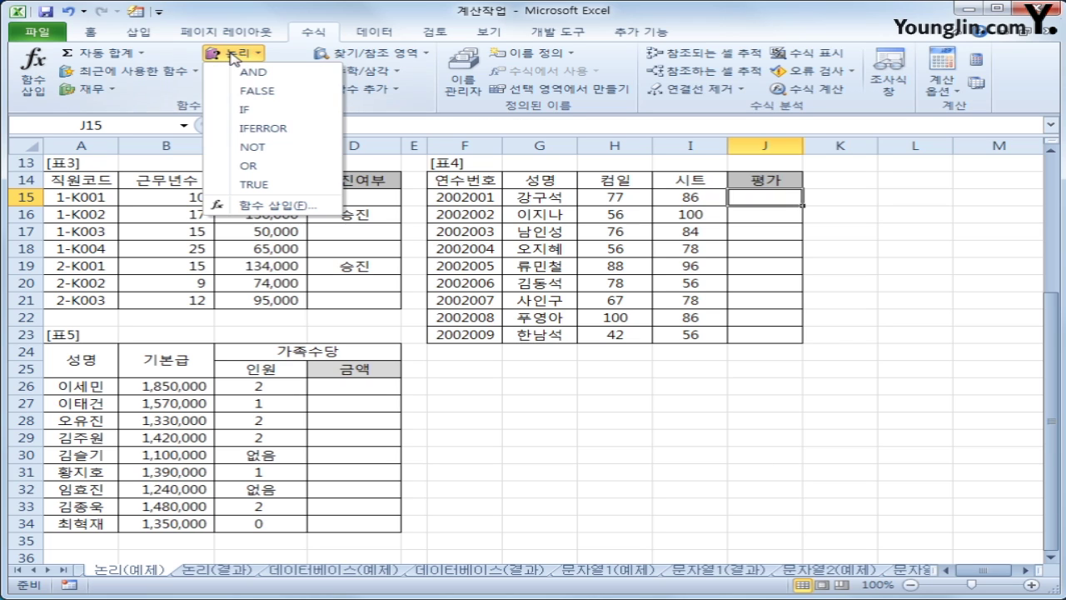
{"action": "left_click", "coordinate": [274, 109]}
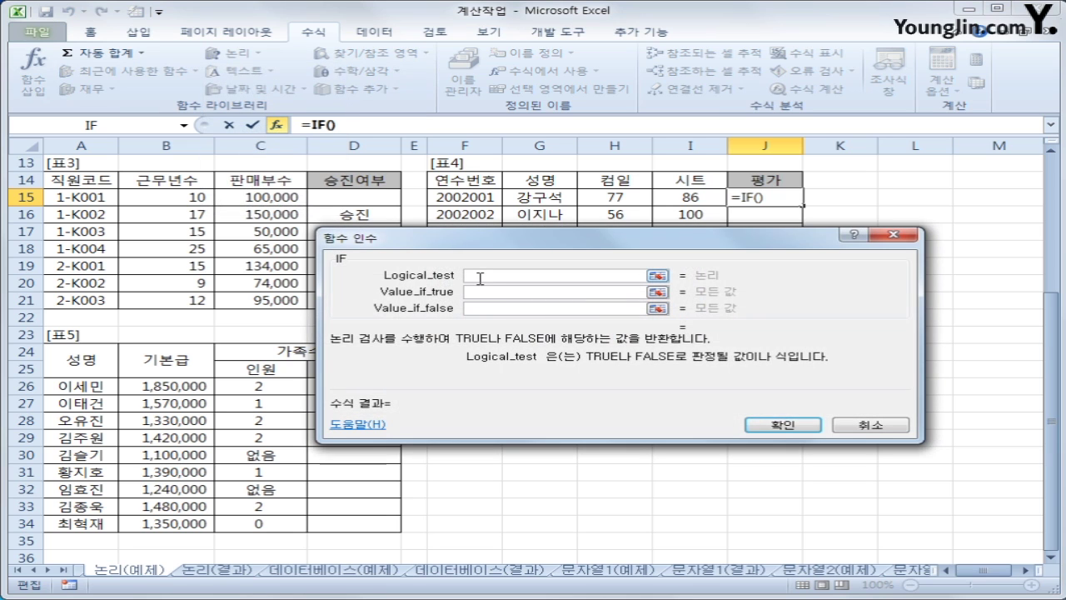
{"action": "left_click", "coordinate": [182, 126]}
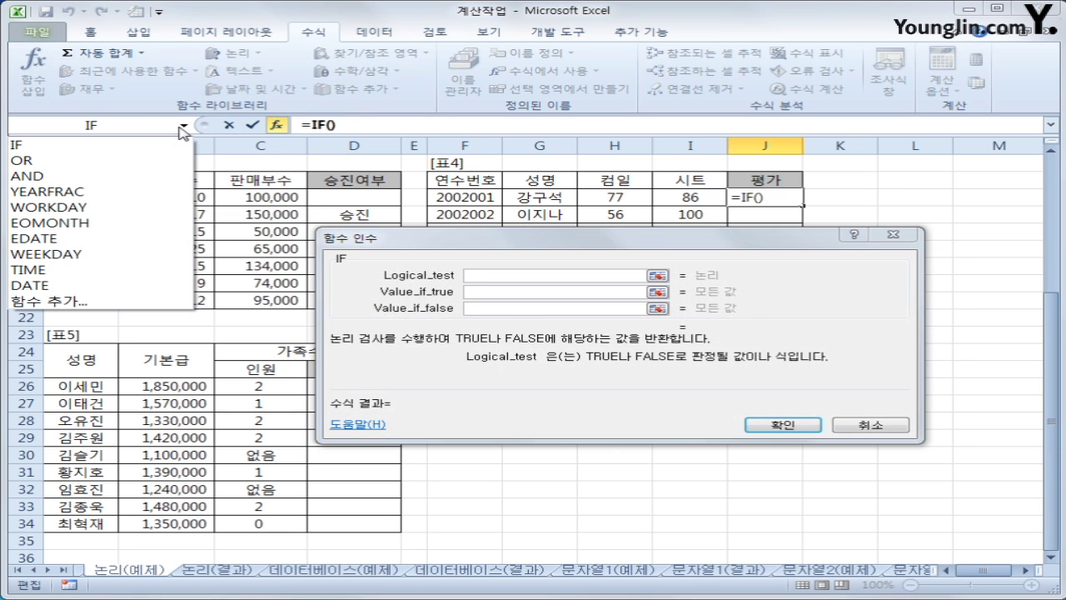
{"action": "left_click", "coordinate": [145, 302]}
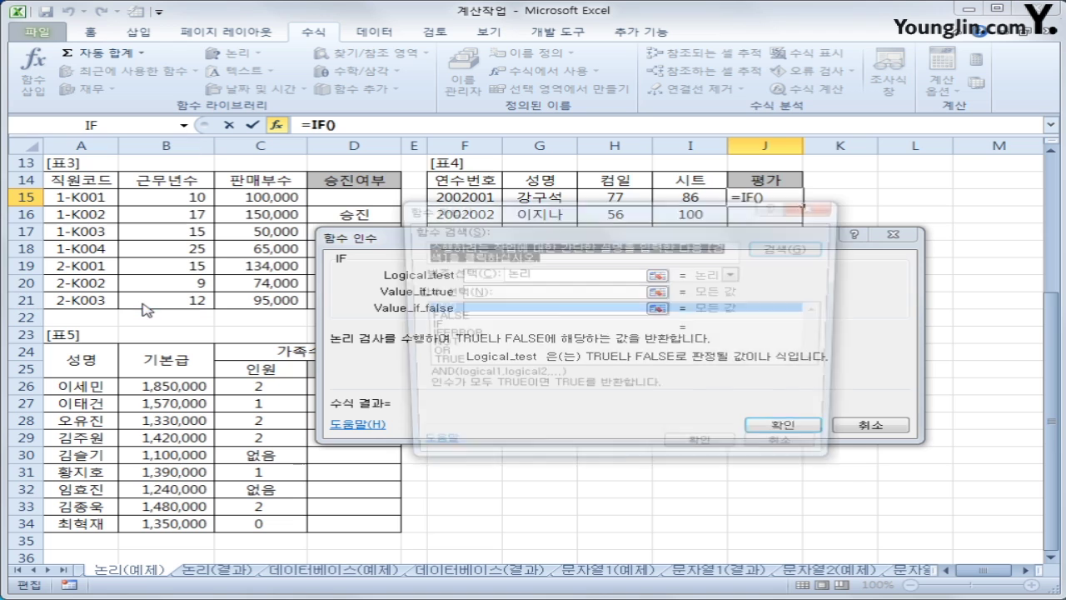
{"action": "left_click", "coordinate": [444, 356]}
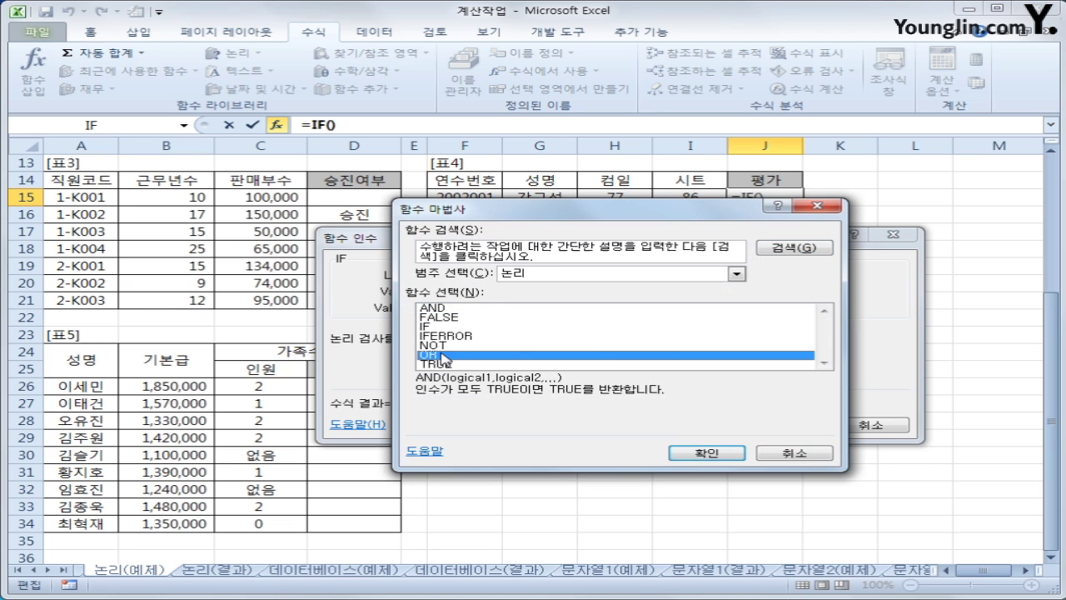
{"action": "left_click", "coordinate": [700, 454]}
Step: Set the nested OR function's two conditions to H15>=85 and I15>=85
{"action": "left_click", "coordinate": [631, 197]}
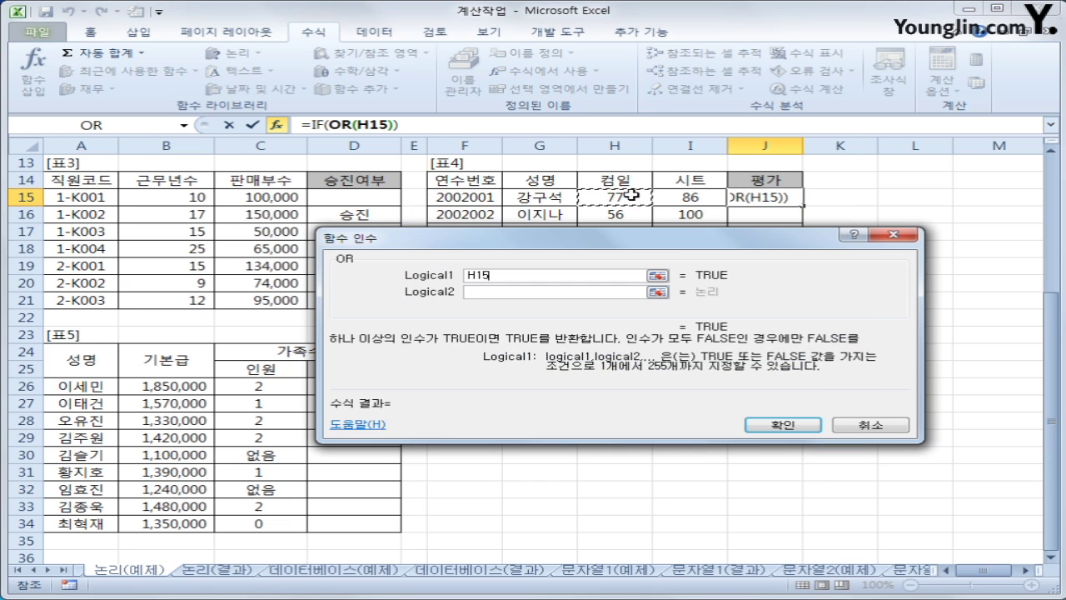
{"action": "type", "text": ">=85"}
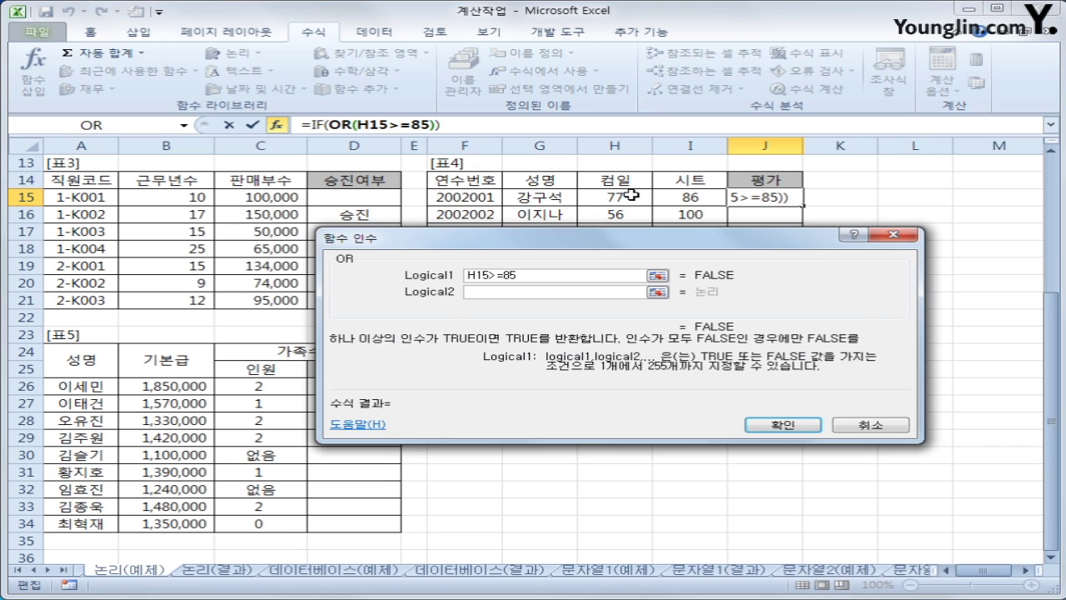
{"action": "key", "text": "Tab"}
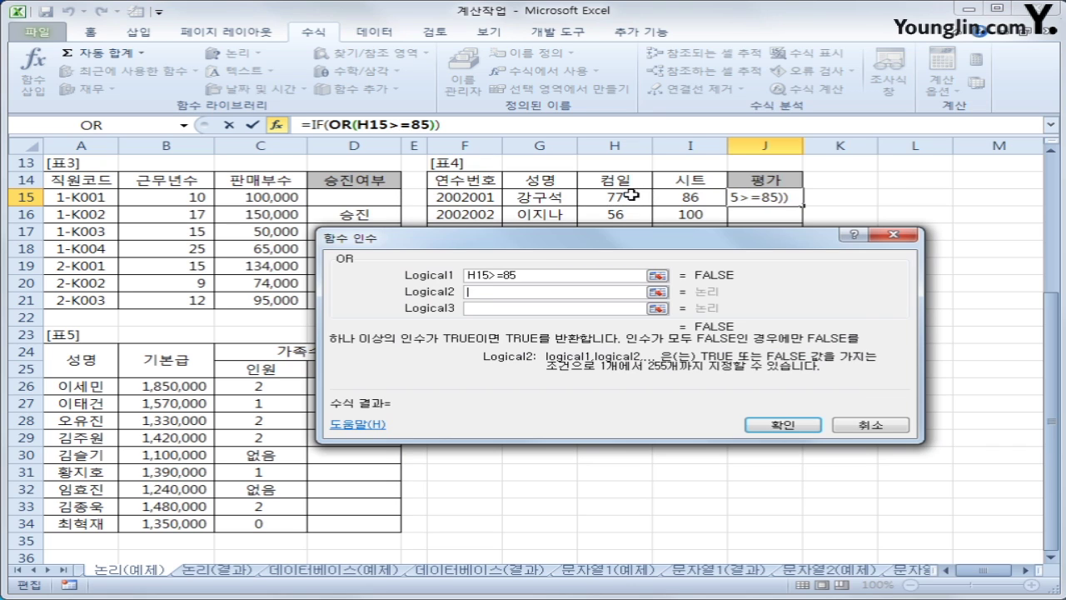
{"action": "left_click", "coordinate": [682, 200]}
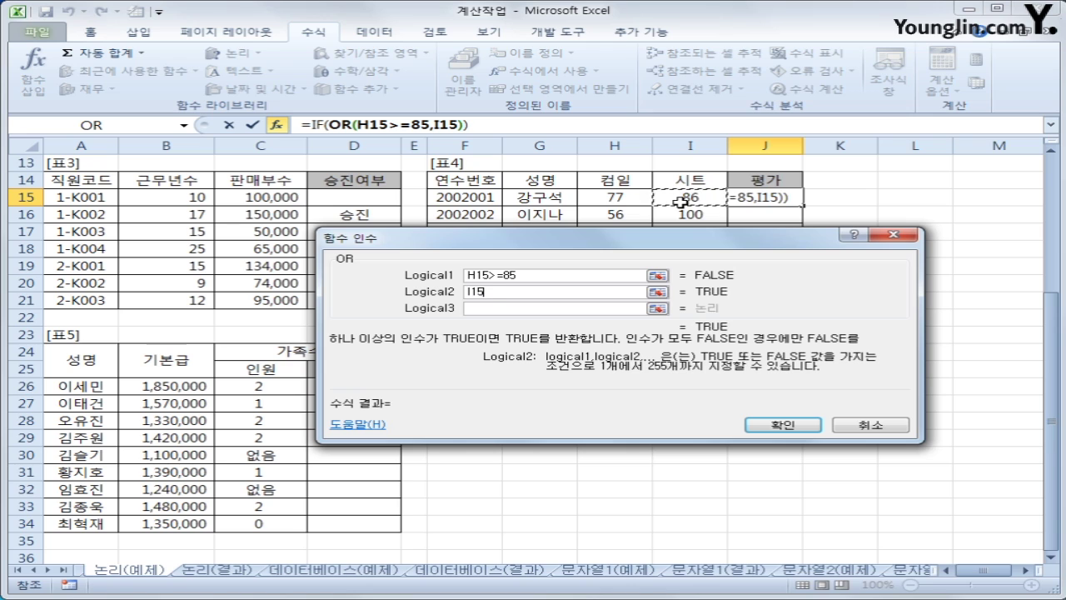
{"action": "type", "text": ">=85"}
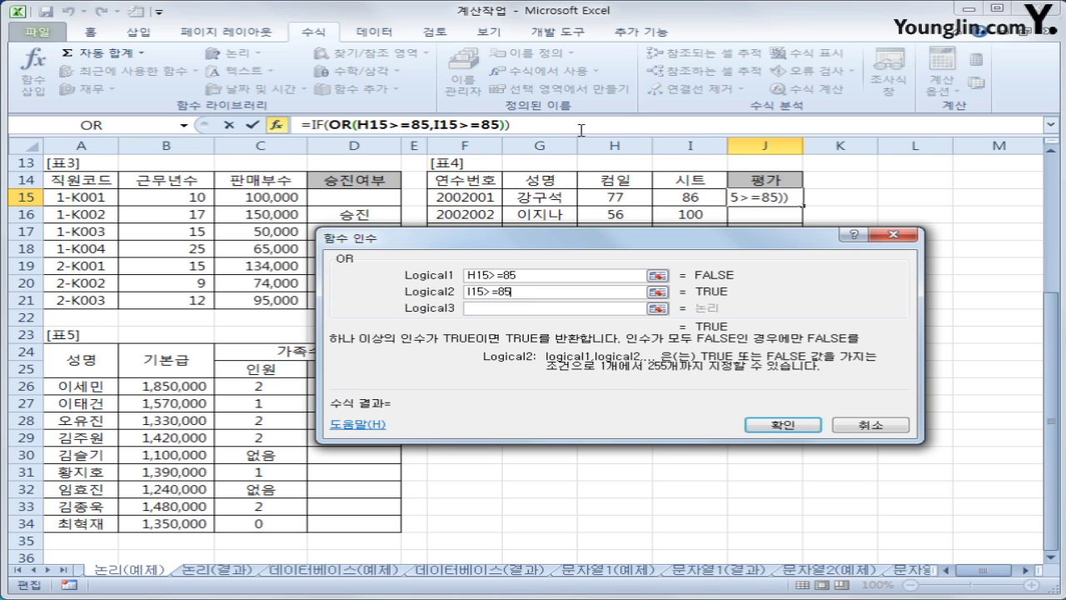
Step: Return to the outer IF's arguments, set "이수" if true and "" if false, and fill the J15 formula down to J23
{"action": "left_click", "coordinate": [505, 125]}
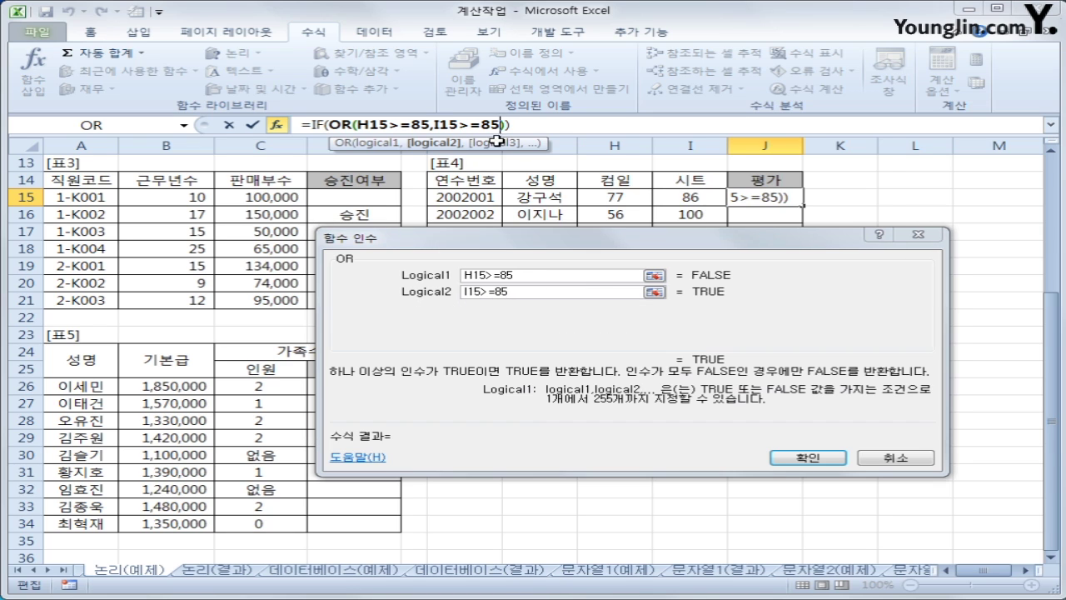
{"action": "left_click", "coordinate": [507, 125]}
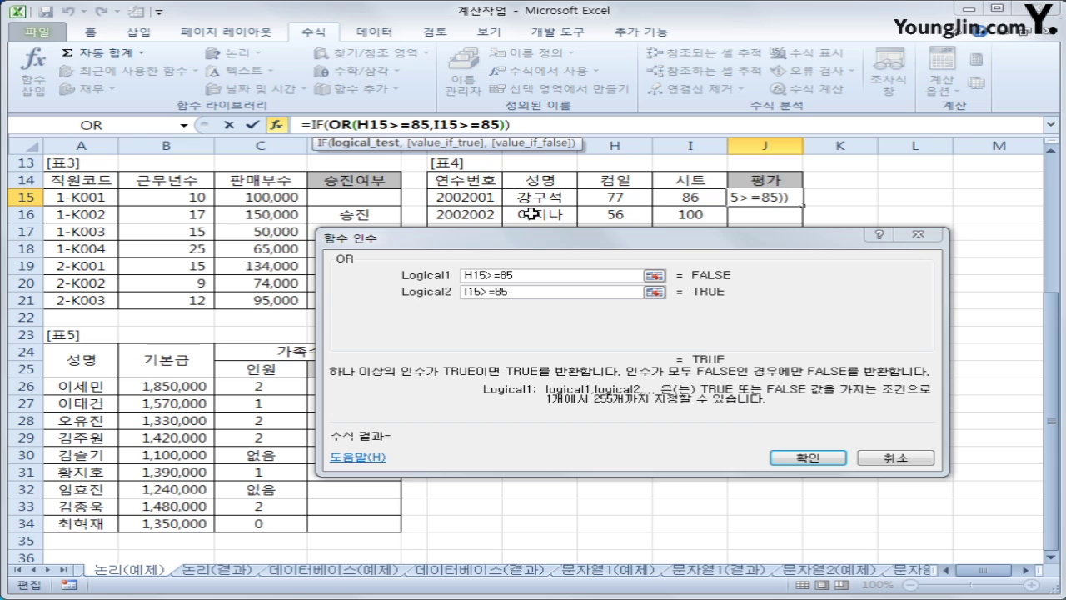
{"action": "type", "text": ","}
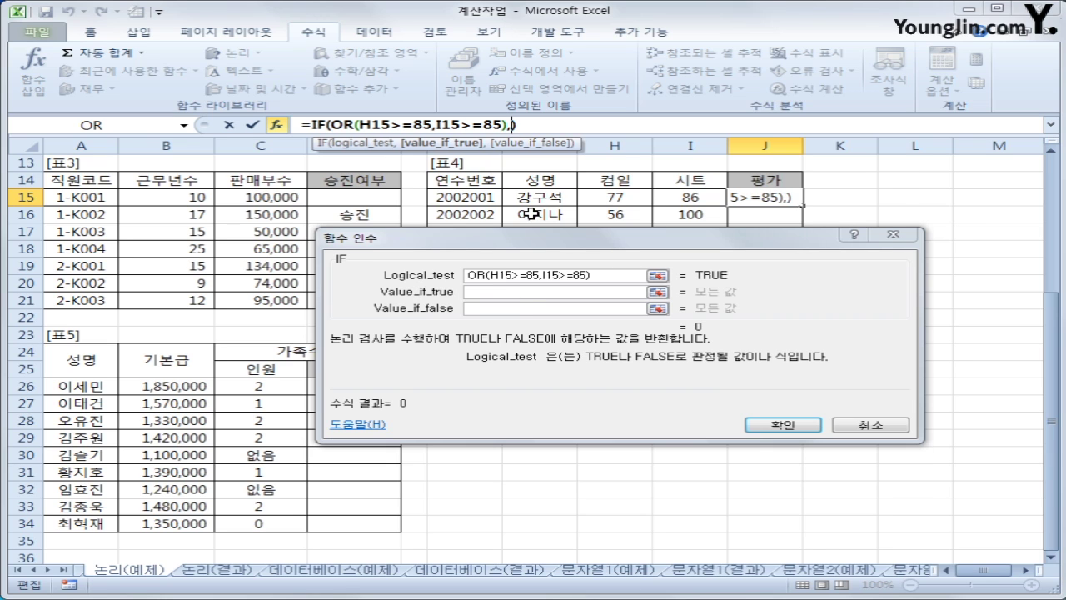
{"action": "left_click", "coordinate": [517, 292]}
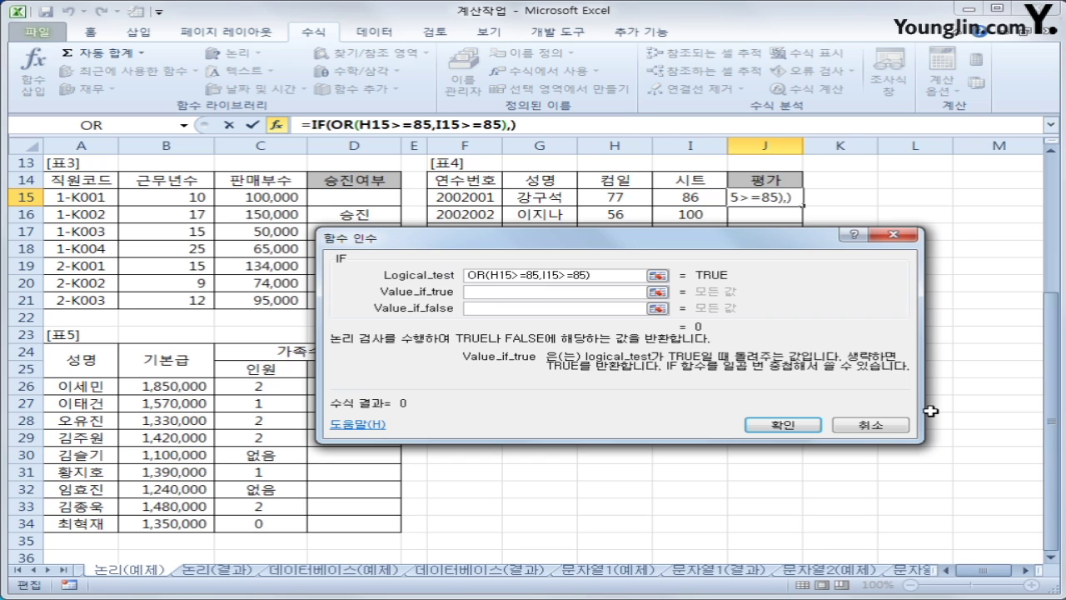
{"action": "type", "text": "\"이수\""}
{"action": "key", "text": "Tab"}
{"action": "type", "text": "\"\""}
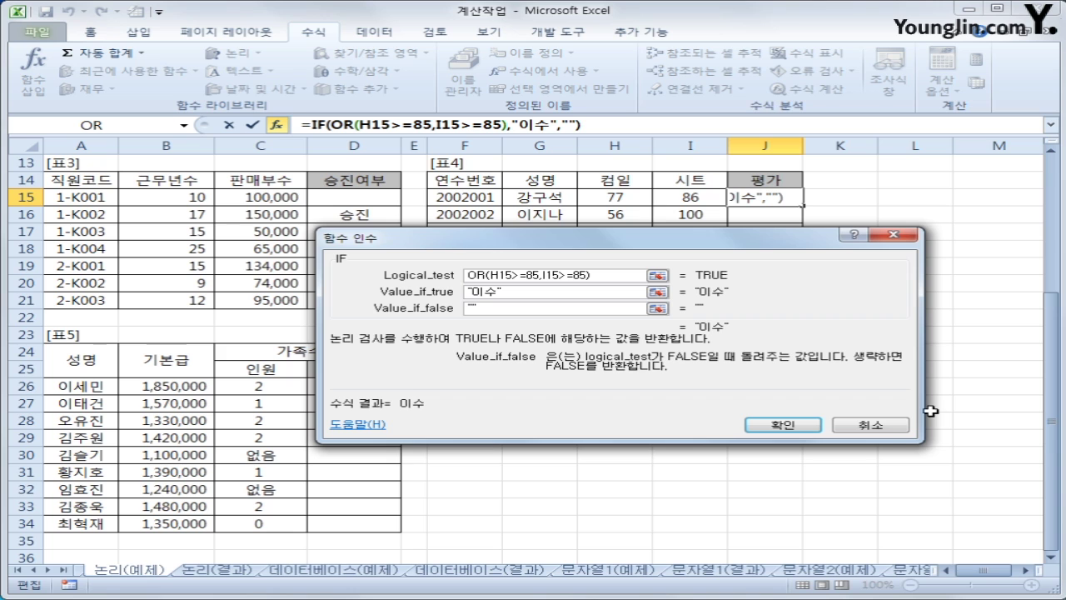
{"action": "left_click", "coordinate": [783, 424]}
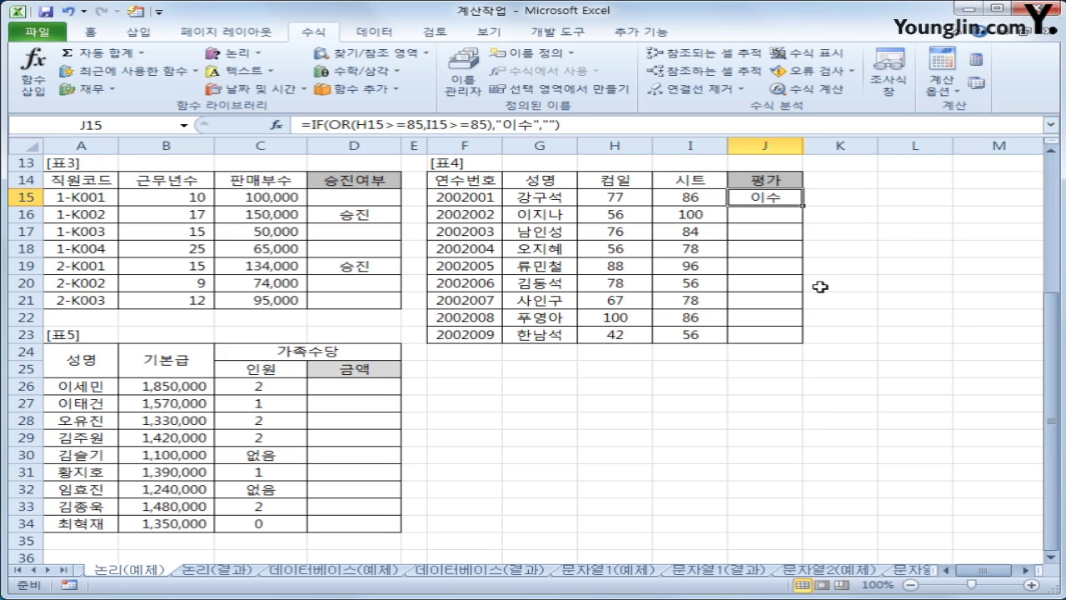
{"action": "double_click", "coordinate": [803, 205]}
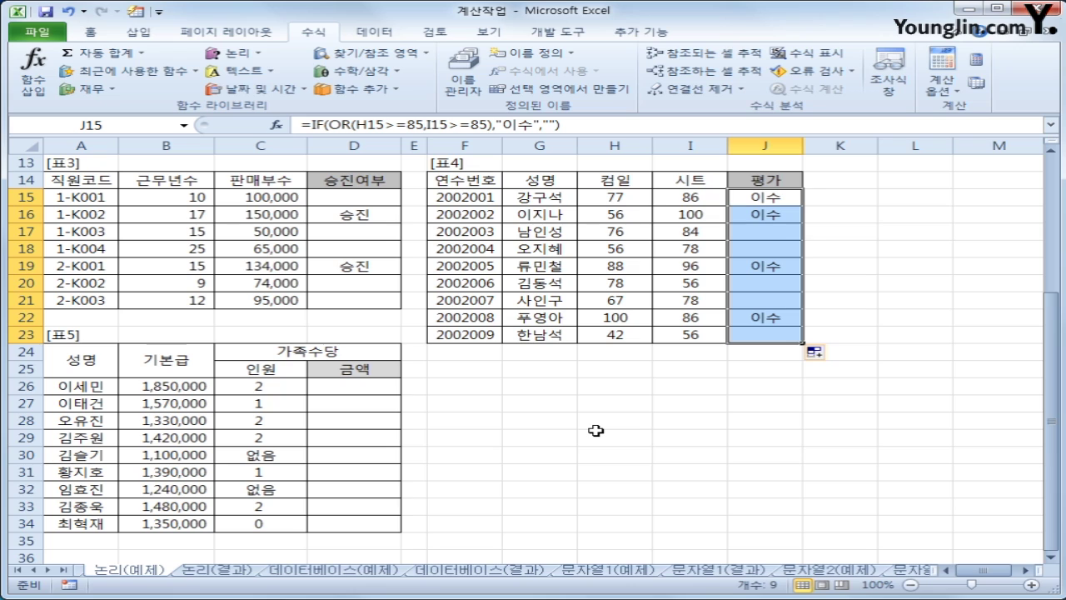
Step: Enter =C26*100000 in D26 of the [표5] 금액 column and fill it down to D34
{"action": "left_click", "coordinate": [373, 390]}
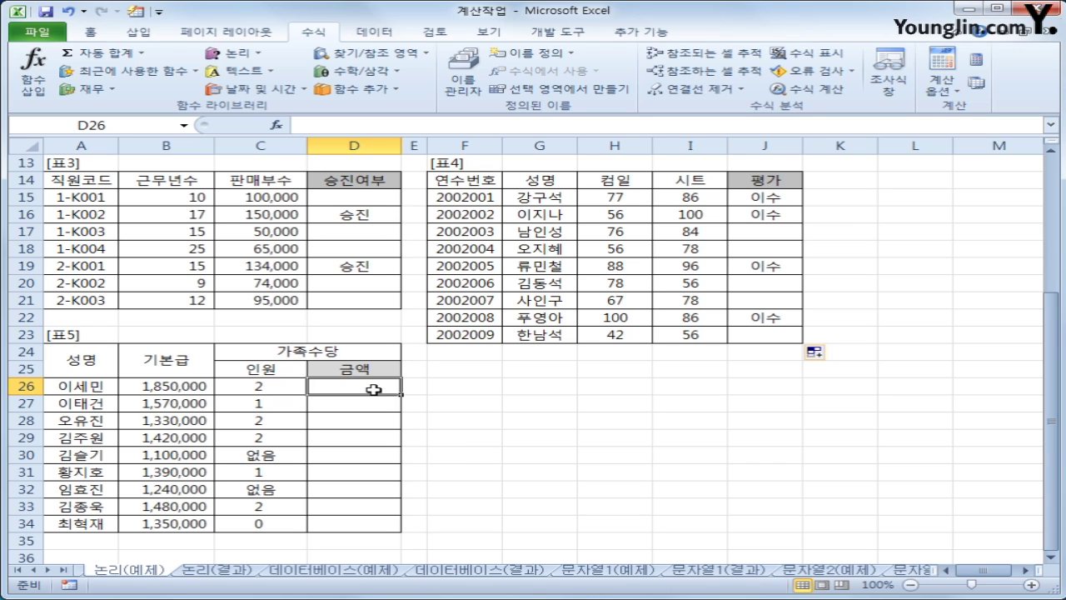
{"action": "left_click", "coordinate": [287, 387]}
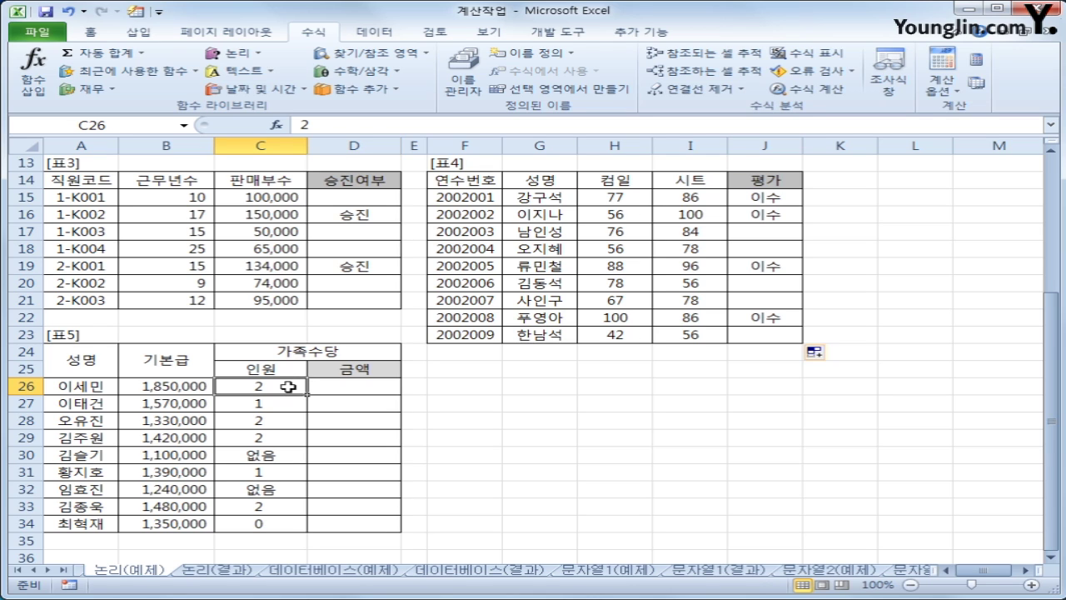
{"action": "left_click", "coordinate": [381, 386]}
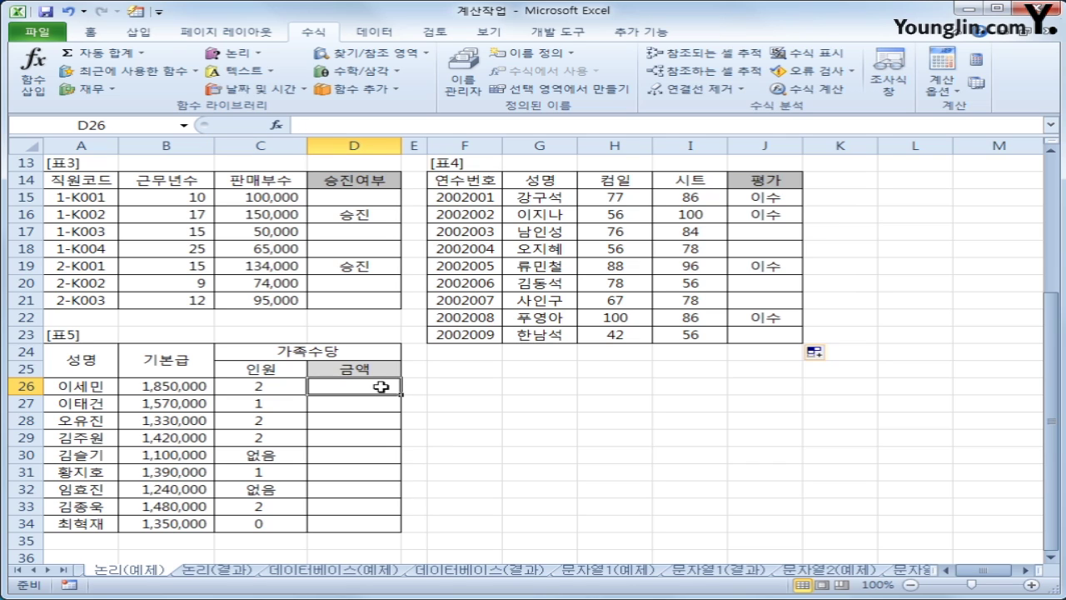
{"action": "type", "text": "="}
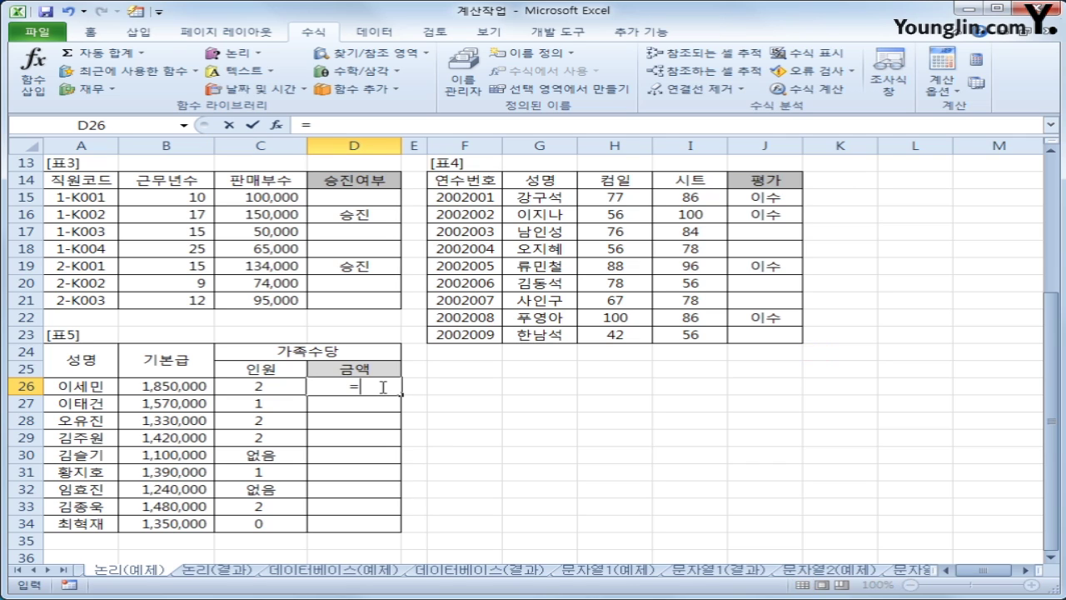
{"action": "key", "text": "Left"}
{"action": "type", "text": "*"}
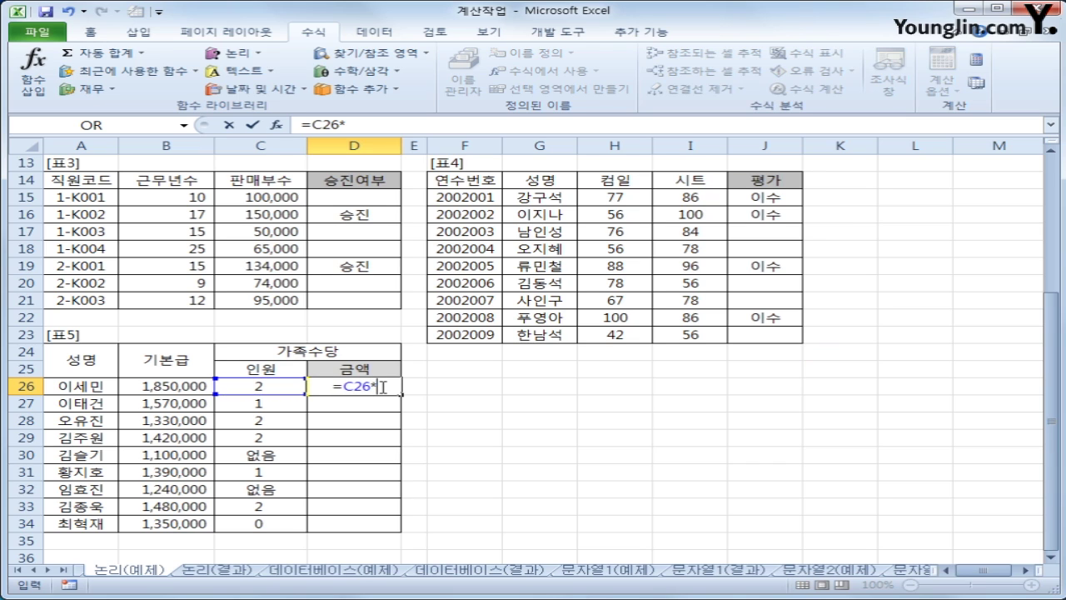
{"action": "type", "text": "100000"}
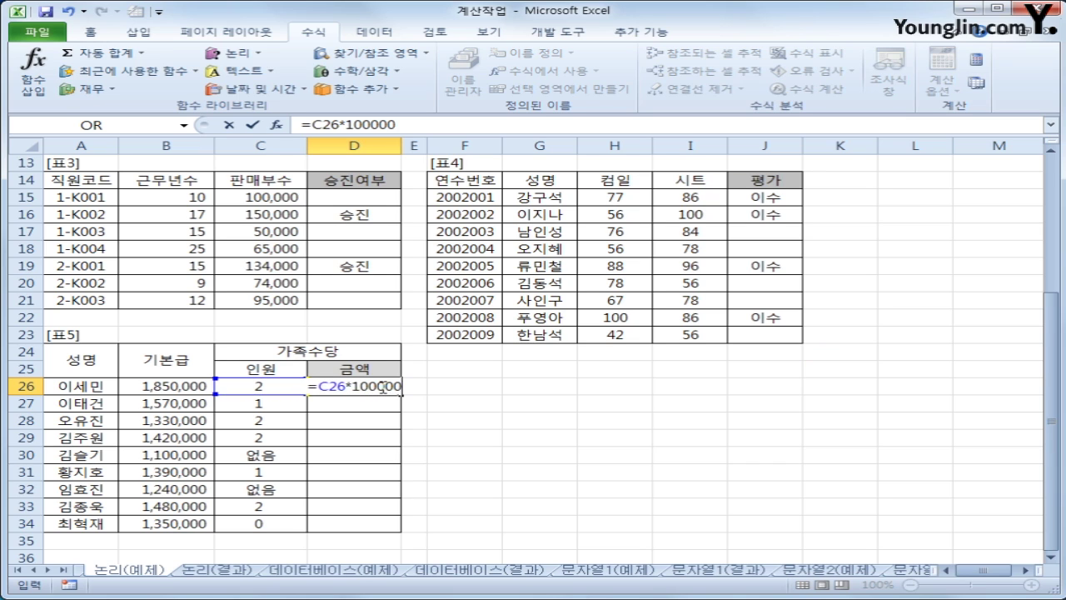
{"action": "key", "text": "Return"}
{"action": "left_click", "coordinate": [380, 386]}
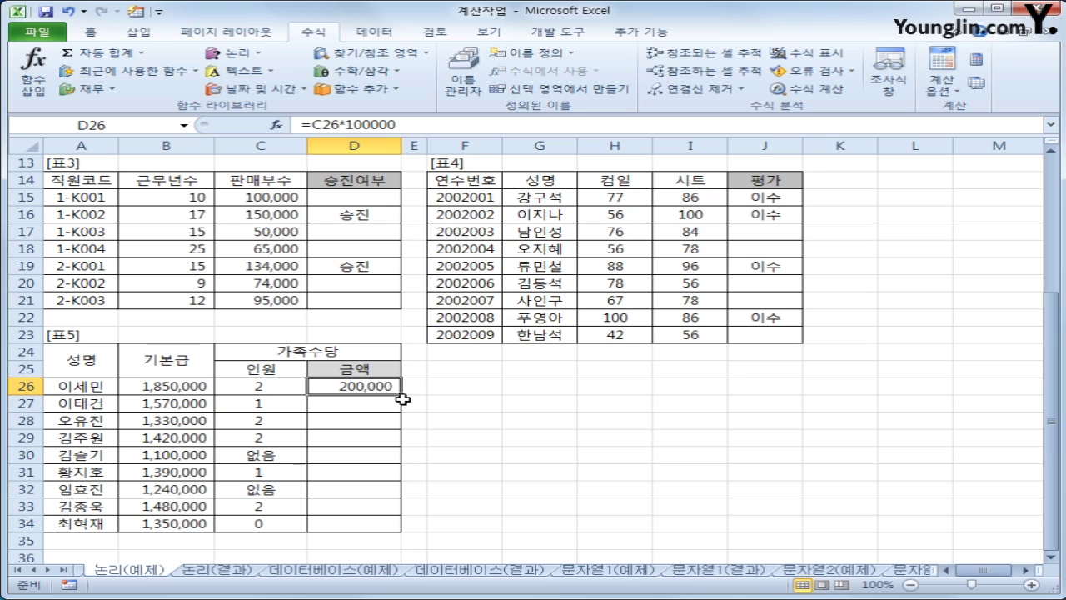
{"action": "left_click_drag", "start_coordinate": [401, 398], "coordinate": [395, 534]}
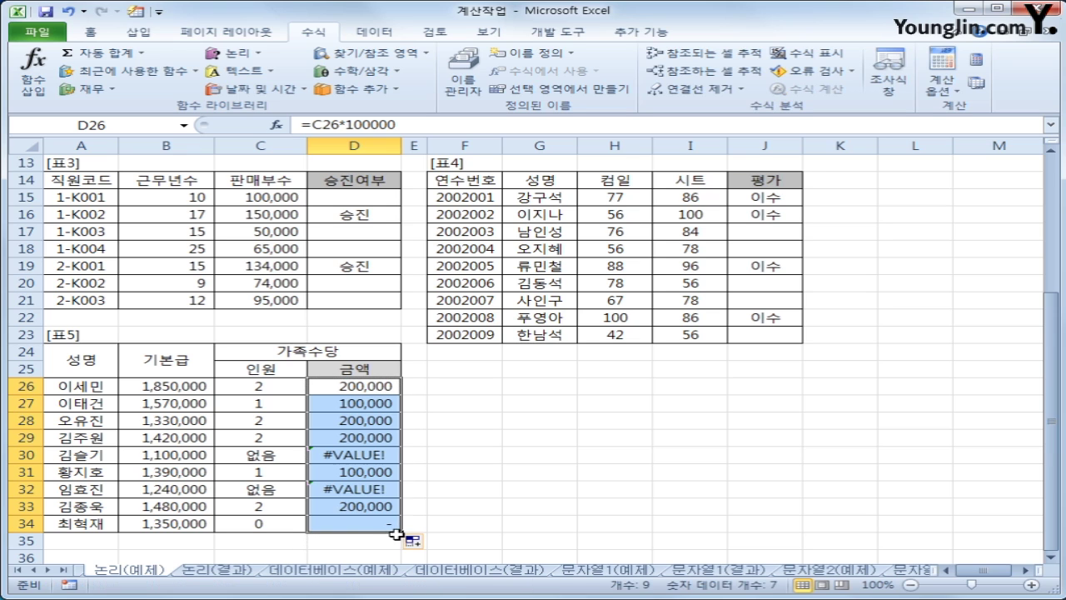
Step: Check the 인원 and 금액 cells of the 없음 rows in [표5], and clear the formulas from D26:D34
{"action": "left_click", "coordinate": [260, 489]}
{"action": "left_click", "coordinate": [265, 451]}
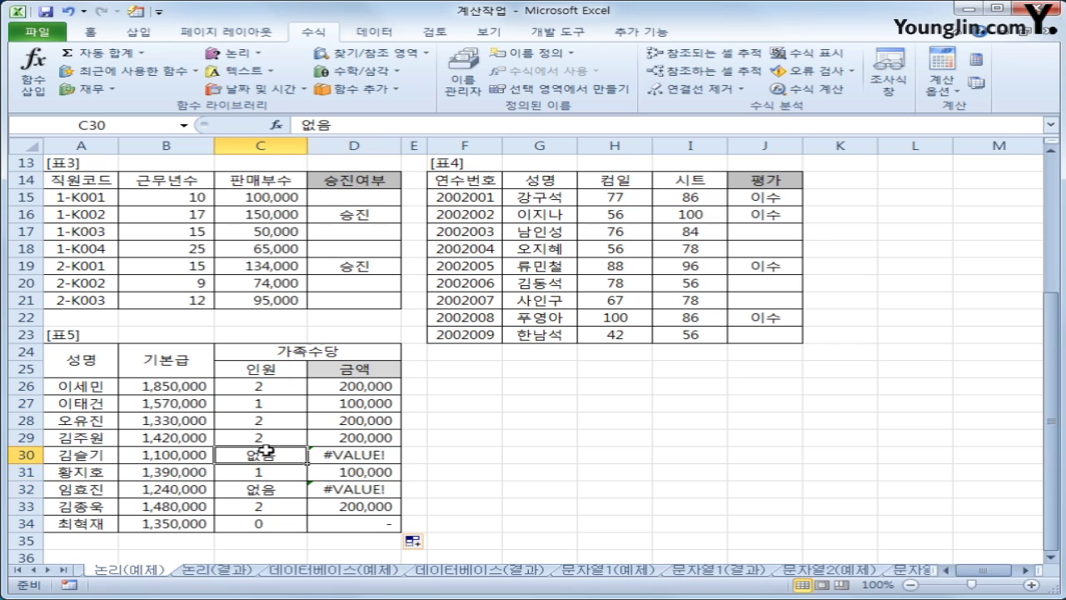
{"action": "left_click", "coordinate": [369, 458]}
{"action": "left_click", "coordinate": [356, 509]}
{"action": "left_click", "coordinate": [356, 495]}
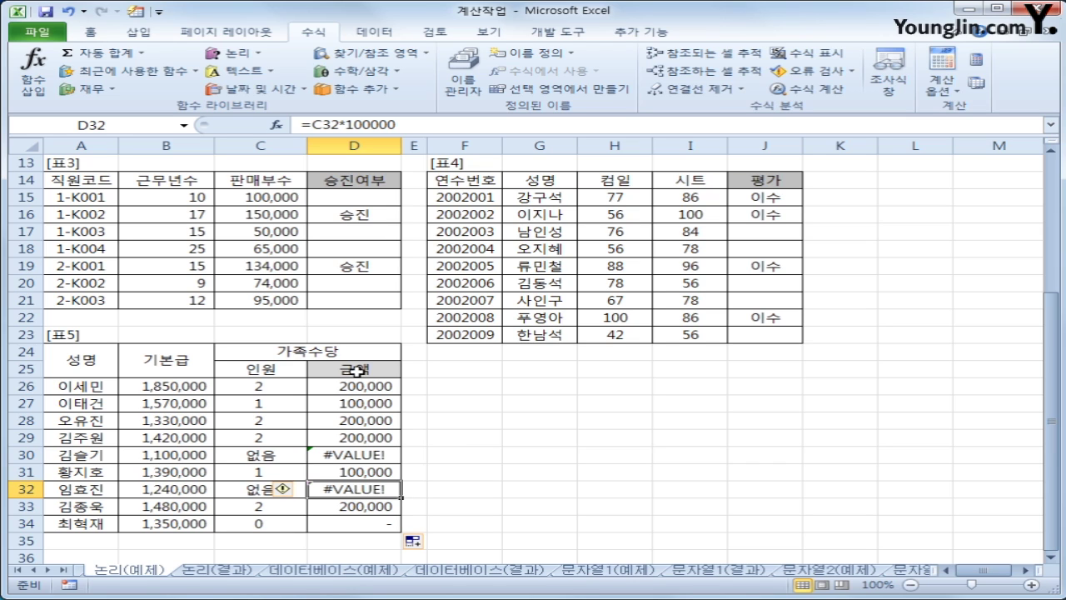
{"action": "left_click_drag", "start_coordinate": [357, 388], "coordinate": [355, 526]}
{"action": "key", "text": "Delete"}
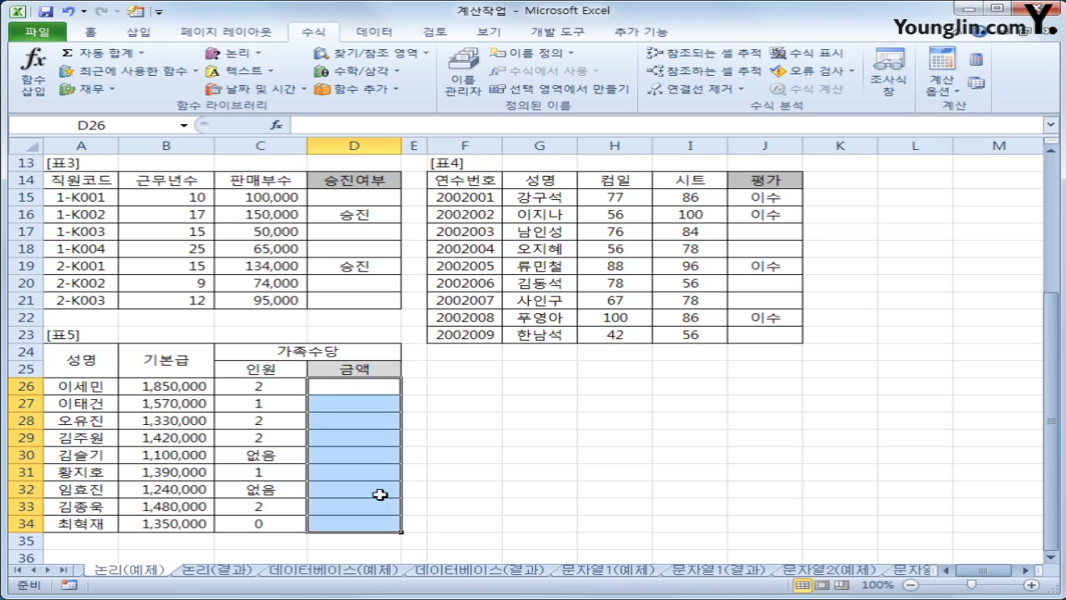
Step: Insert an IFERROR function in D26 of the 금액 column with C26*100000 as its value
{"action": "left_click", "coordinate": [339, 393]}
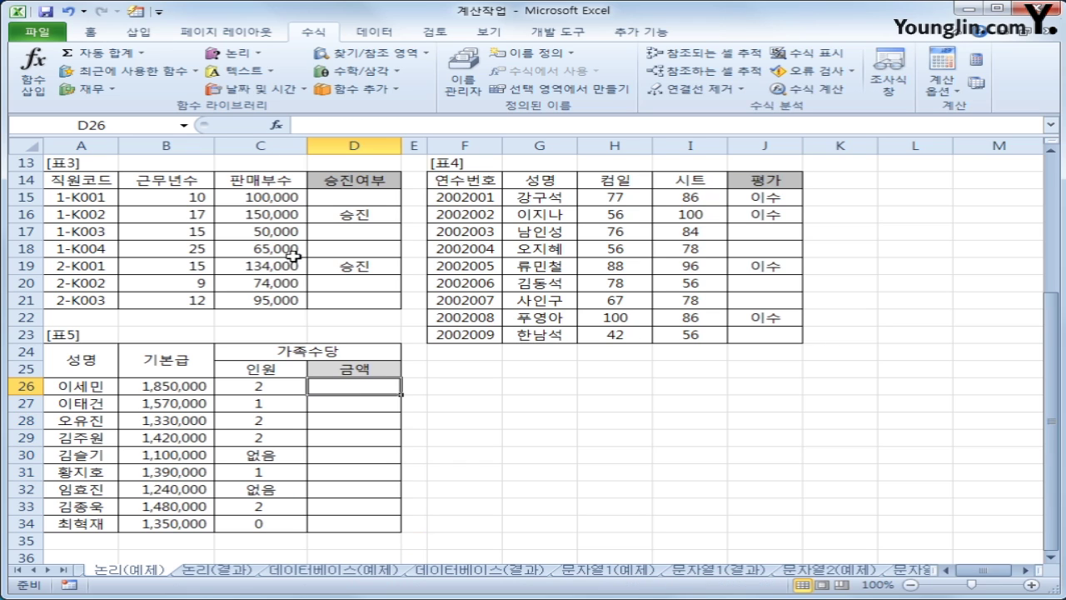
{"action": "left_click", "coordinate": [235, 52]}
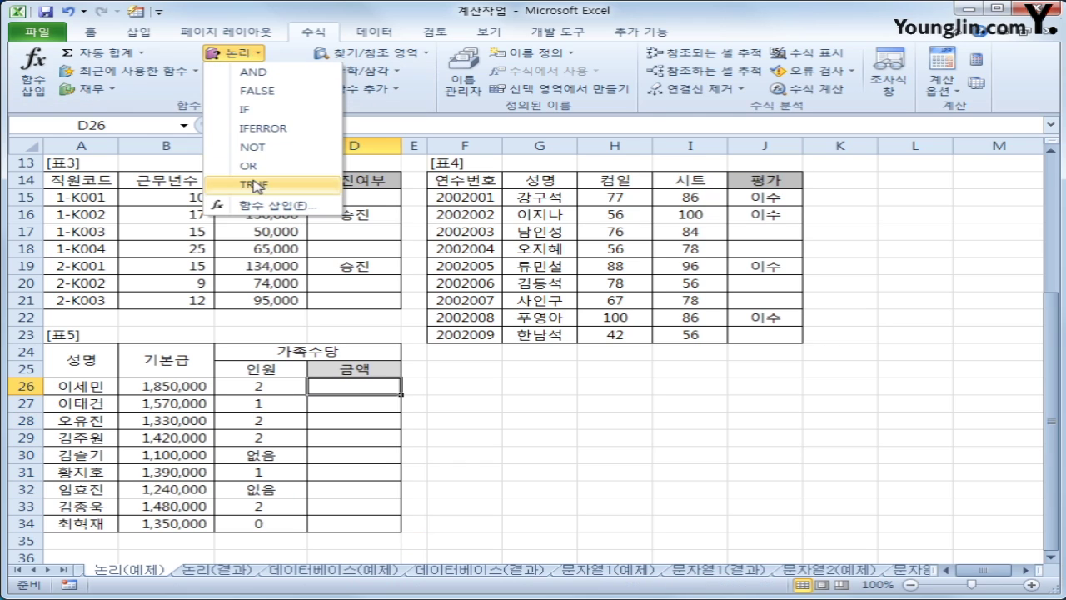
{"action": "left_click", "coordinate": [264, 129]}
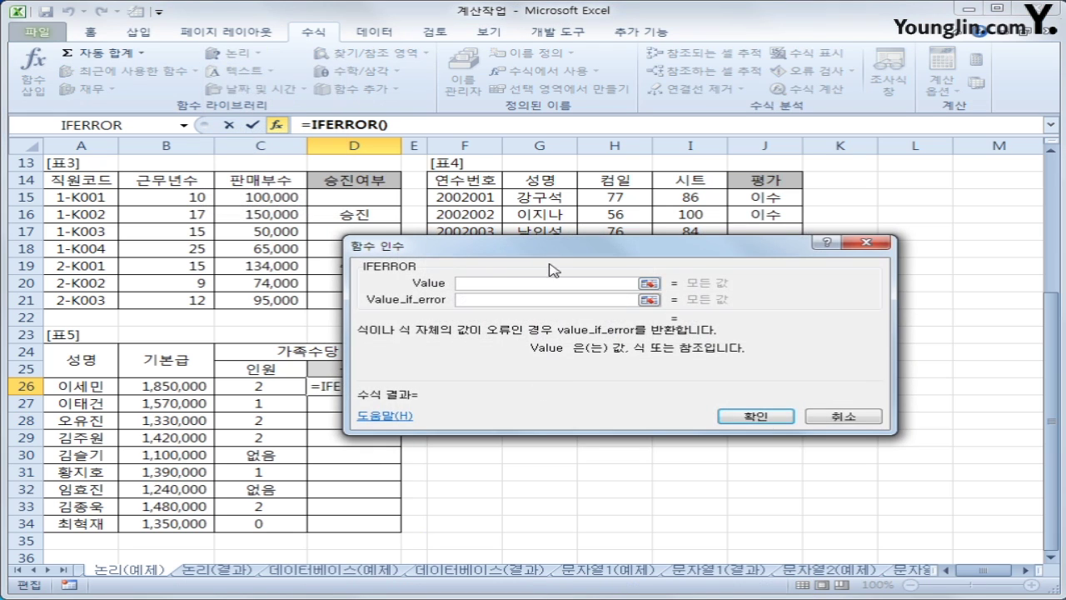
{"action": "left_click_drag", "start_coordinate": [556, 254], "coordinate": [628, 193]}
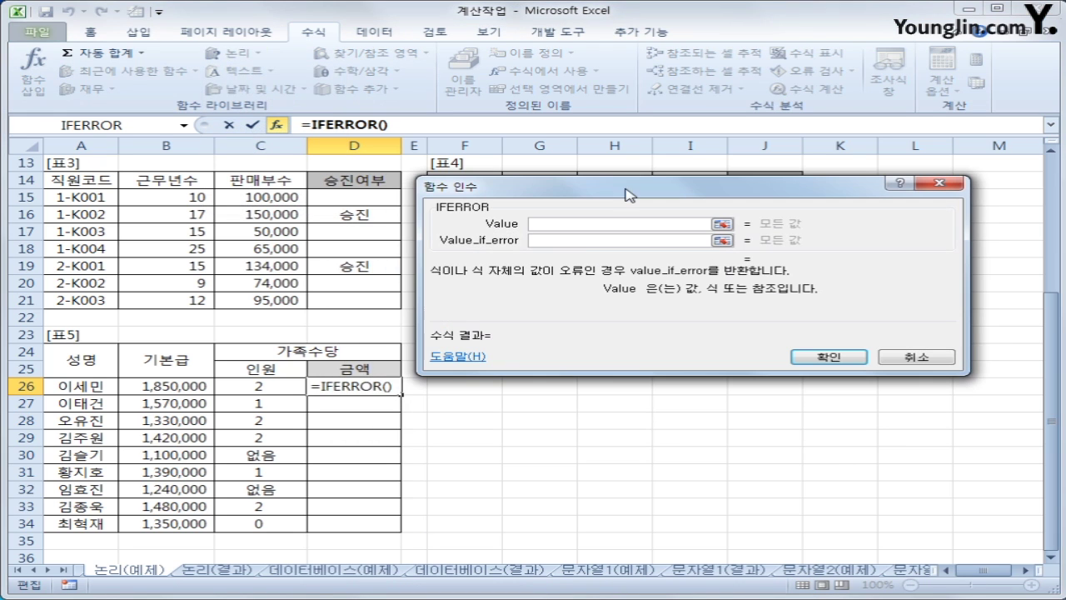
{"action": "left_click", "coordinate": [261, 386]}
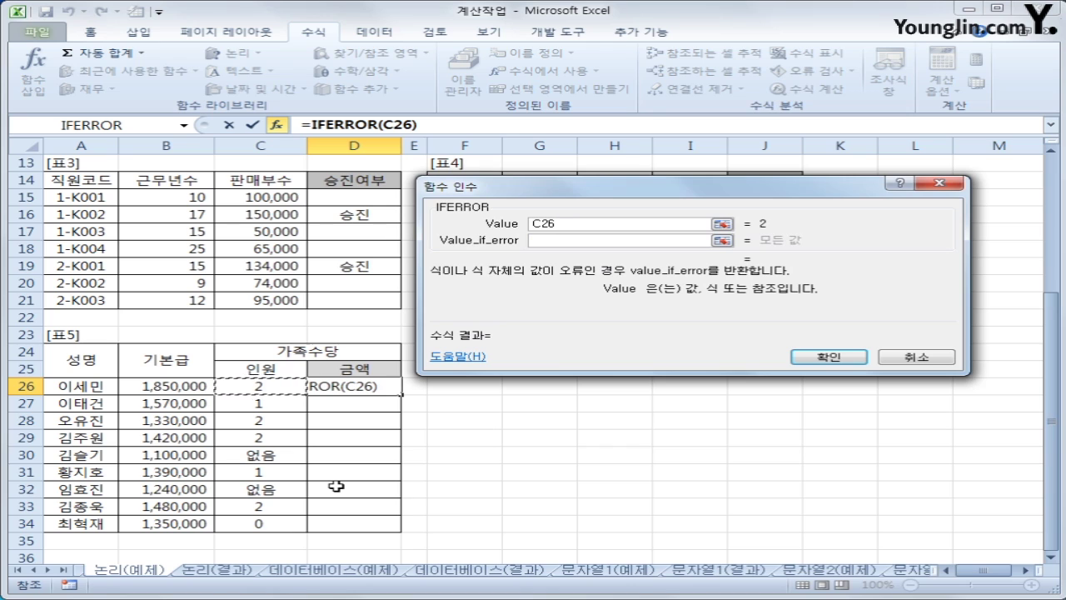
{"action": "type", "text": "*100"}
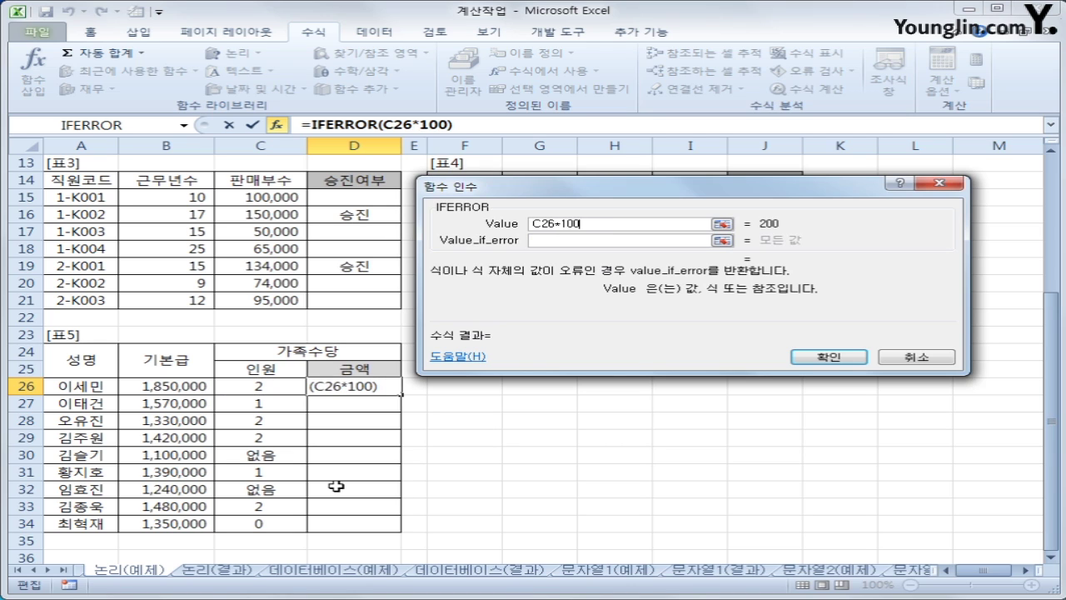
{"action": "type", "text": "000"}
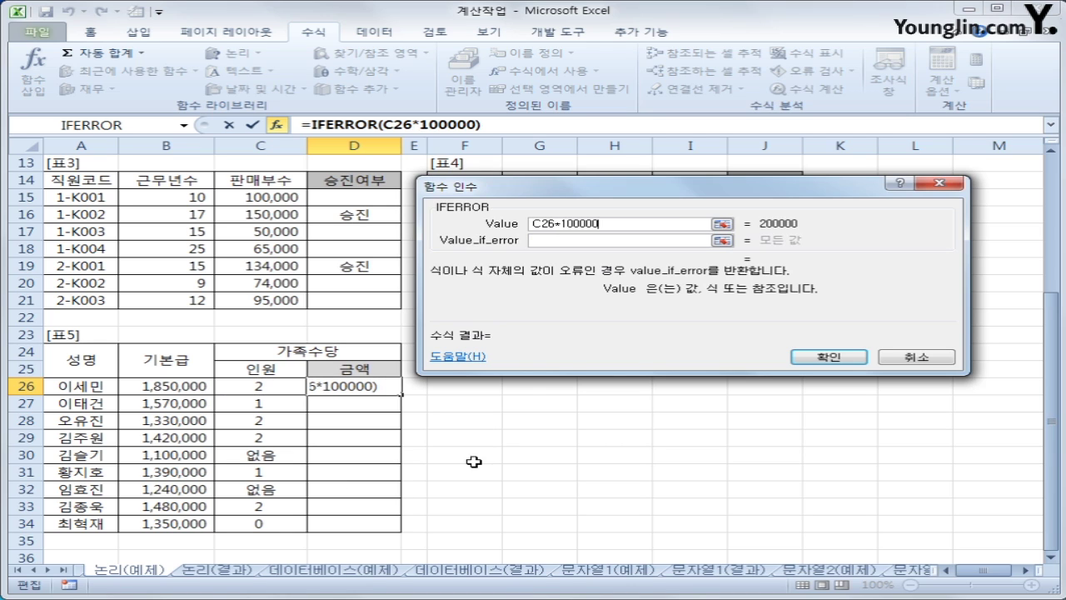
Step: Set the IFERROR function's error value to 입력오류, enter the formula in D26 and fill it down to D34
{"action": "left_click", "coordinate": [560, 241]}
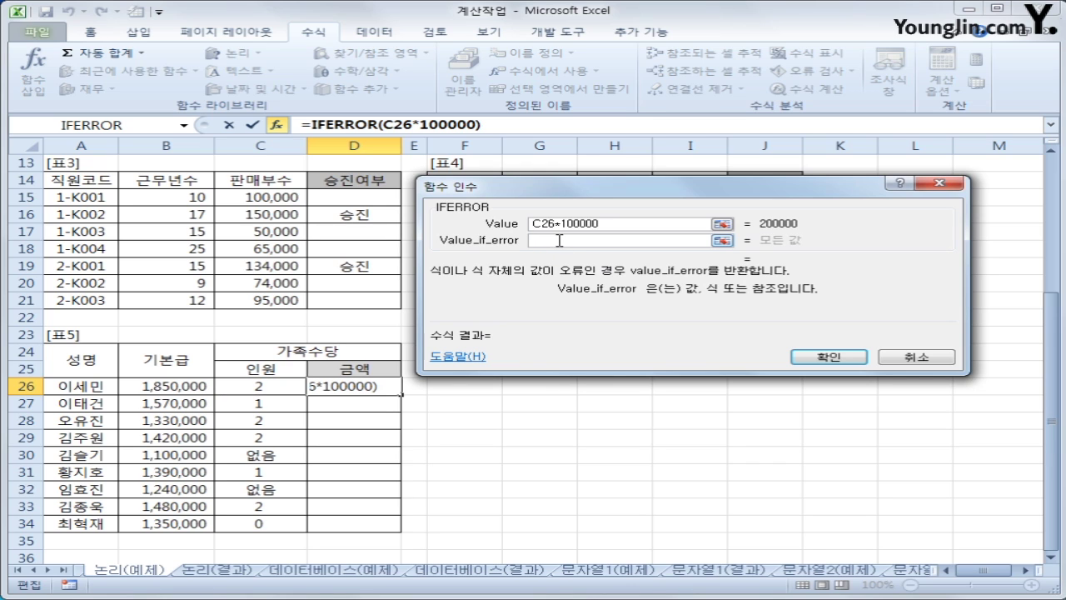
{"action": "type", "text": "입력ㅇ"}
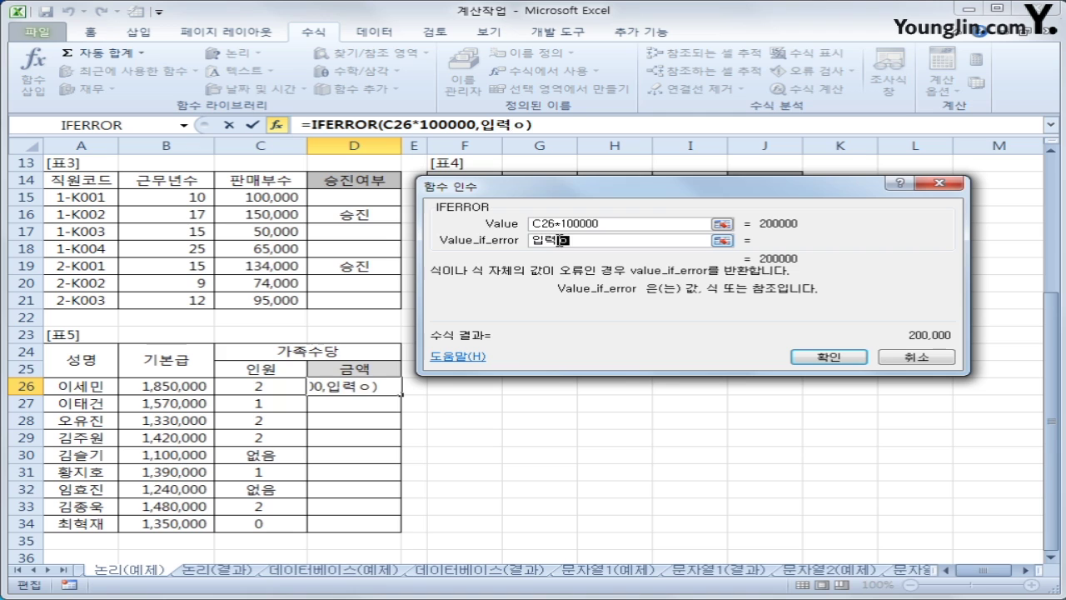
{"action": "type", "text": "오류"}
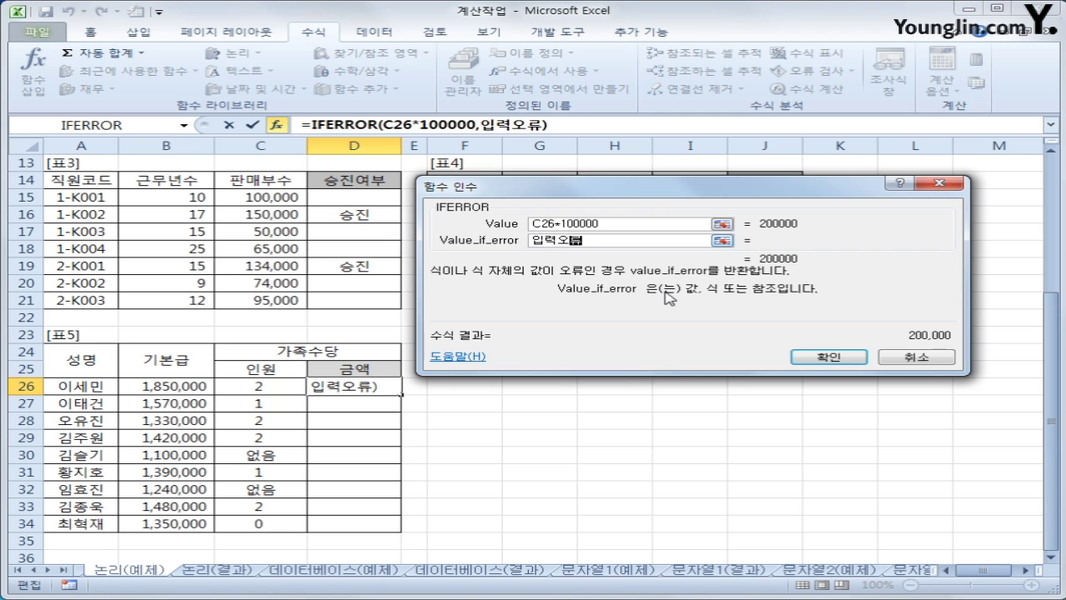
{"action": "left_click", "coordinate": [829, 357]}
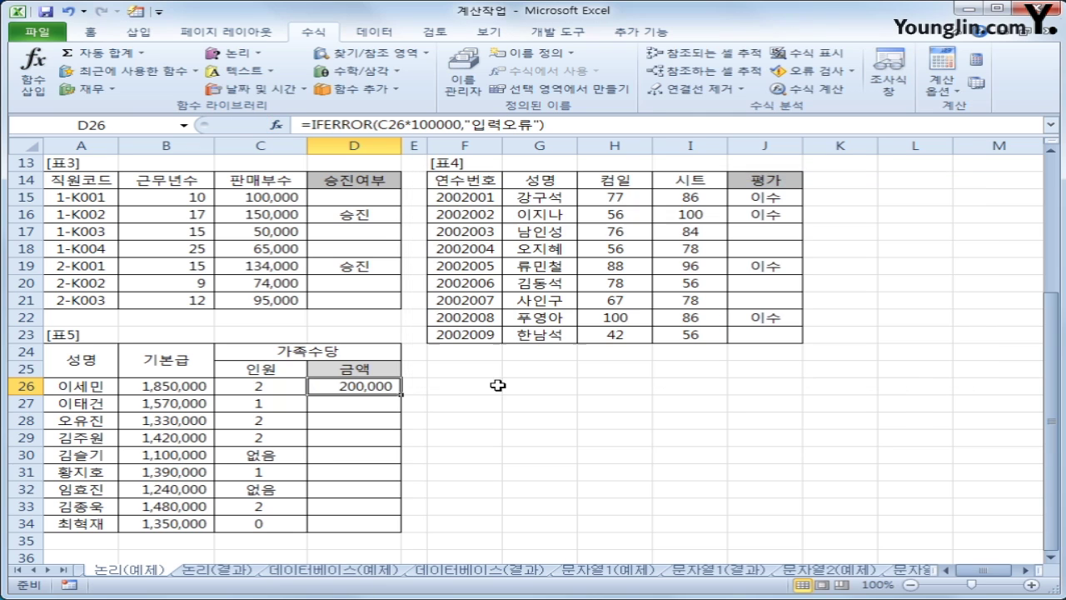
{"action": "double_click", "coordinate": [402, 394]}
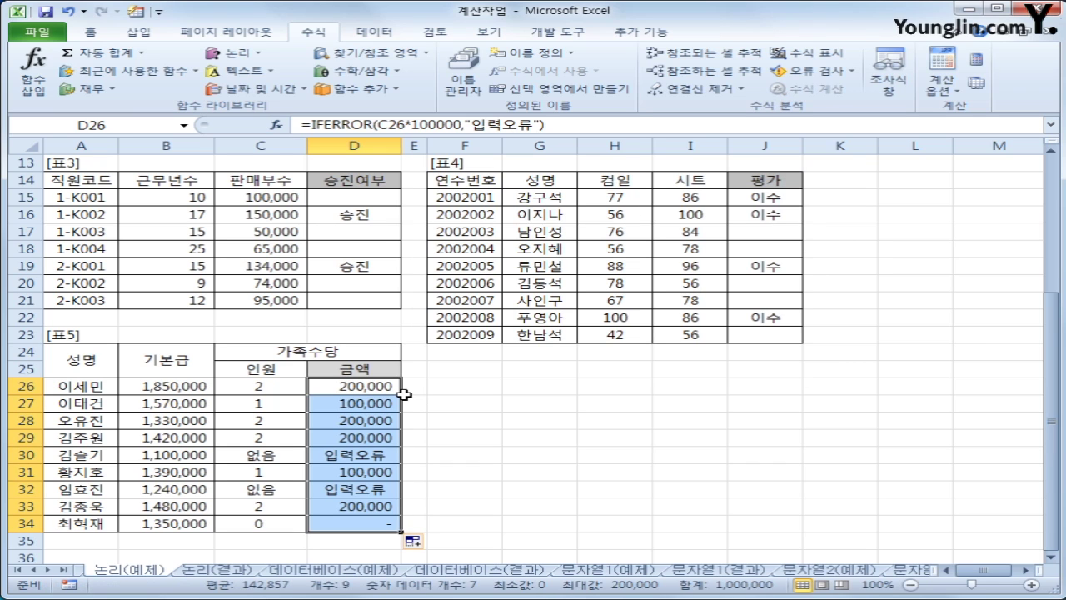